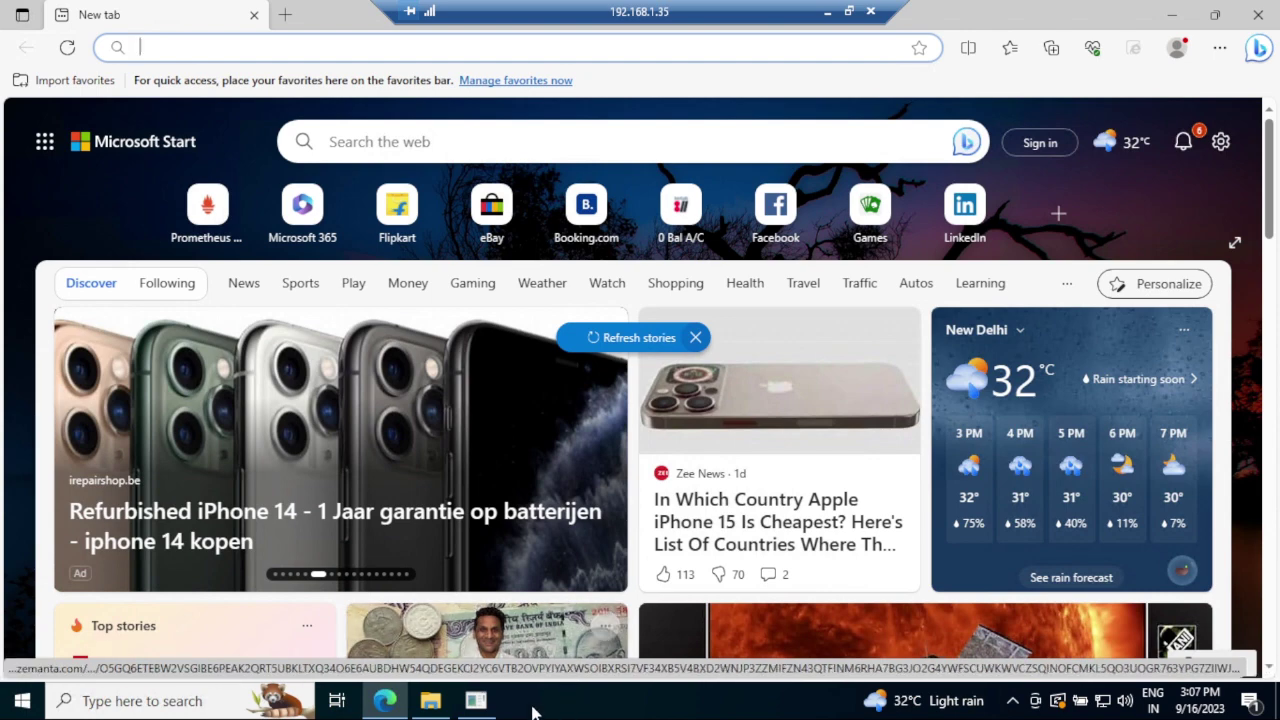
pyautogui.click(430, 700)
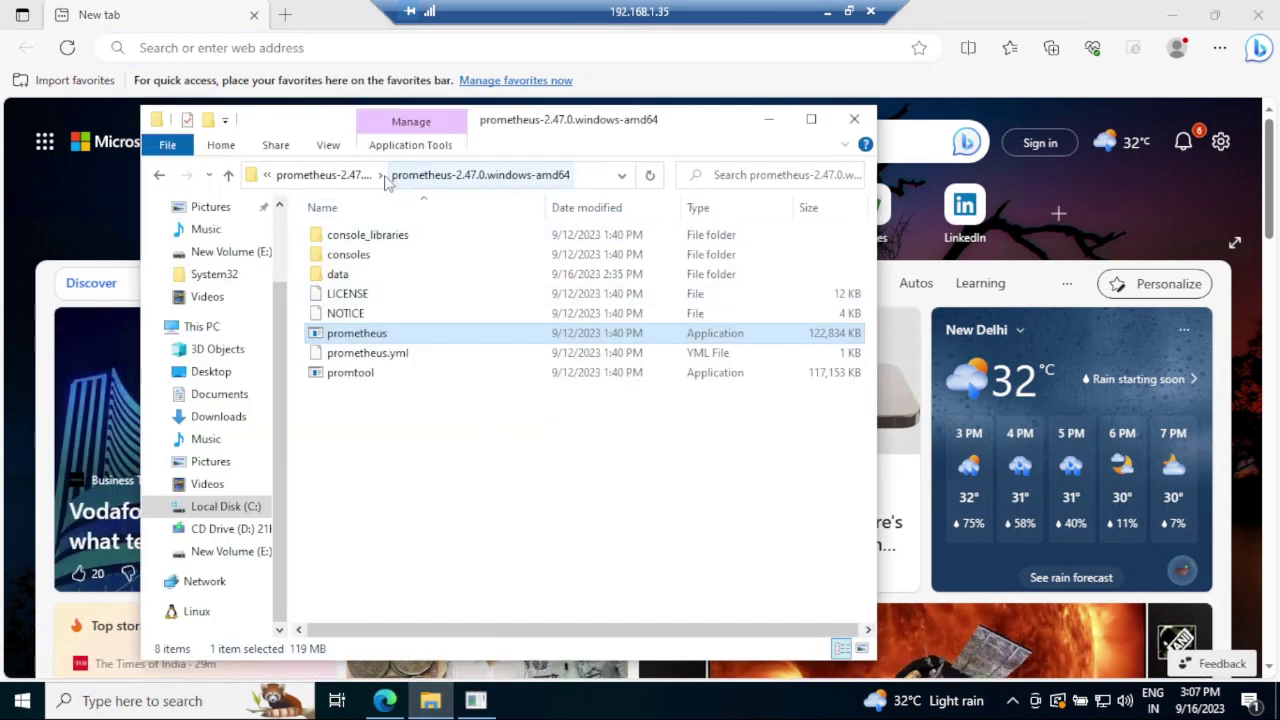
pyautogui.click(320, 176)
pyautogui.click(266, 175)
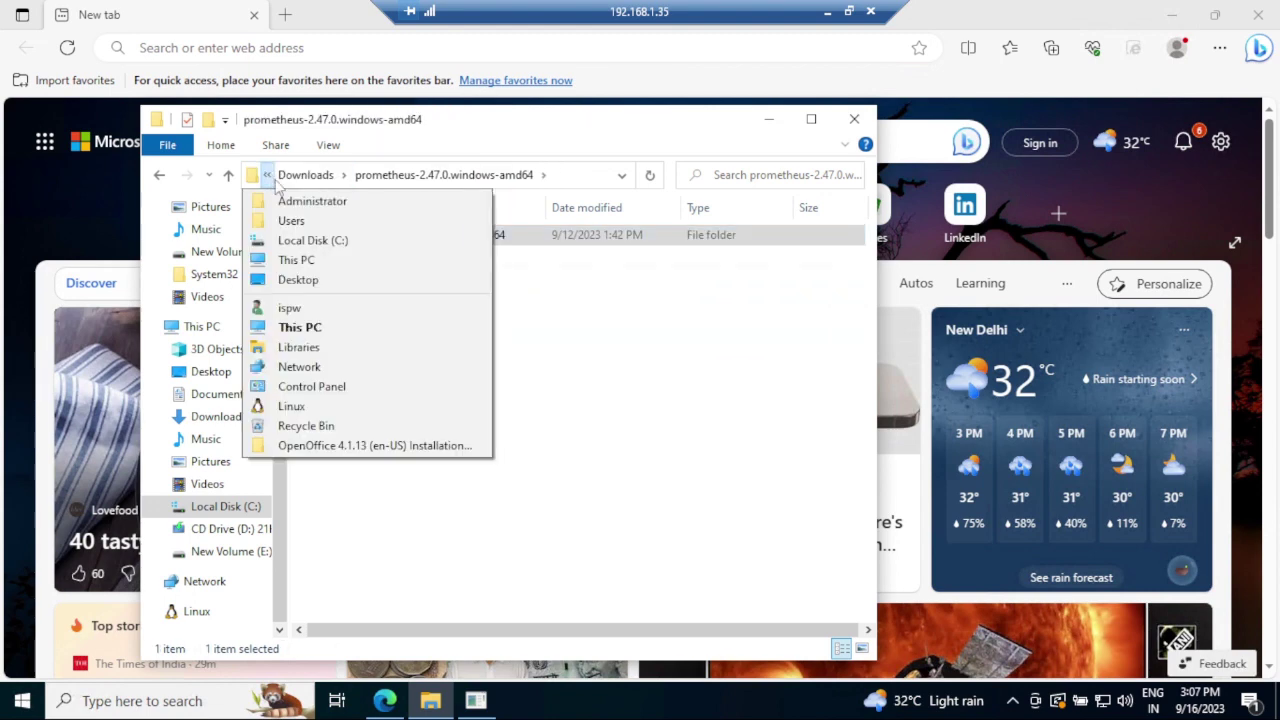
pyautogui.click(343, 175)
pyautogui.click(159, 175)
pyautogui.click(159, 175)
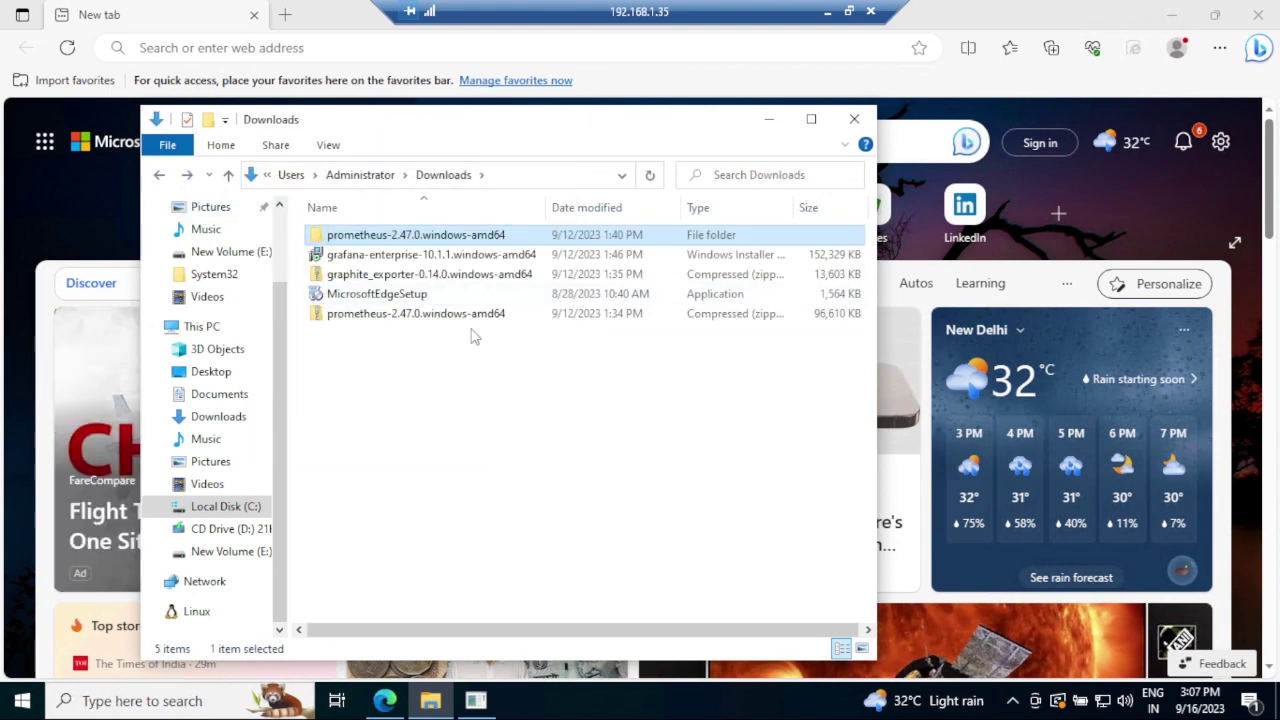
pyautogui.click(493, 387)
pyautogui.click(376, 257)
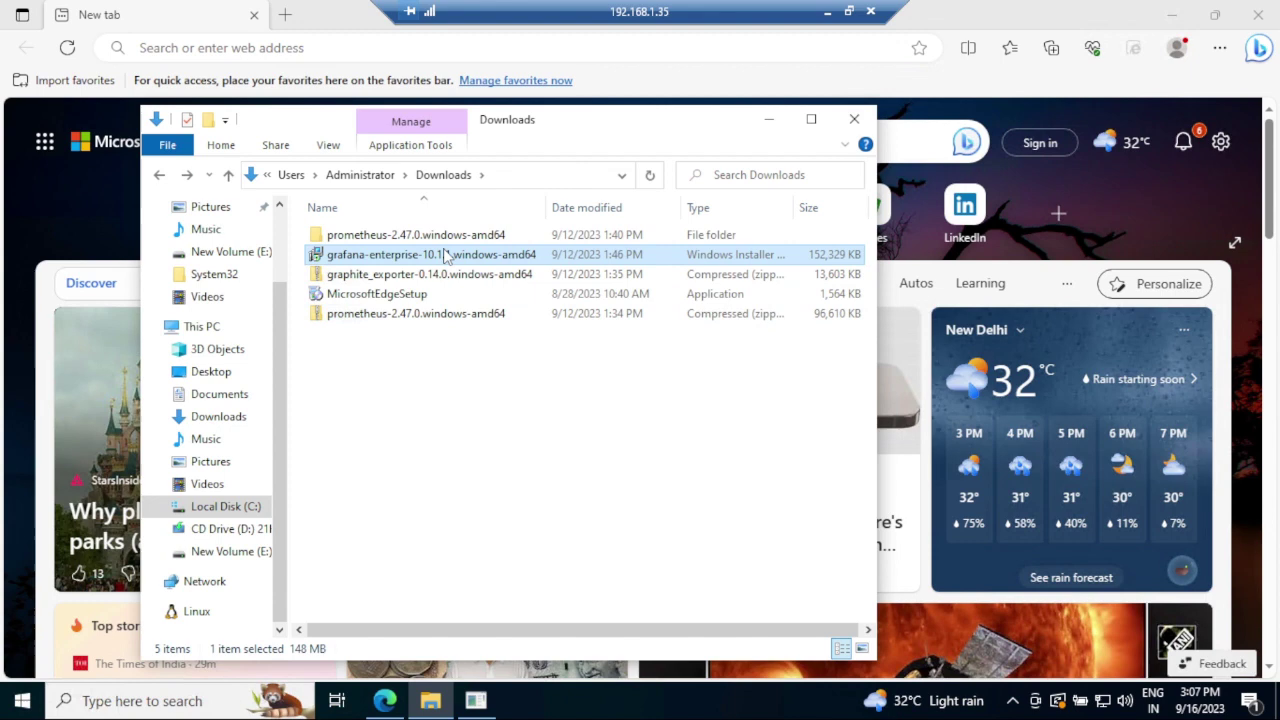
pyautogui.click(390, 238)
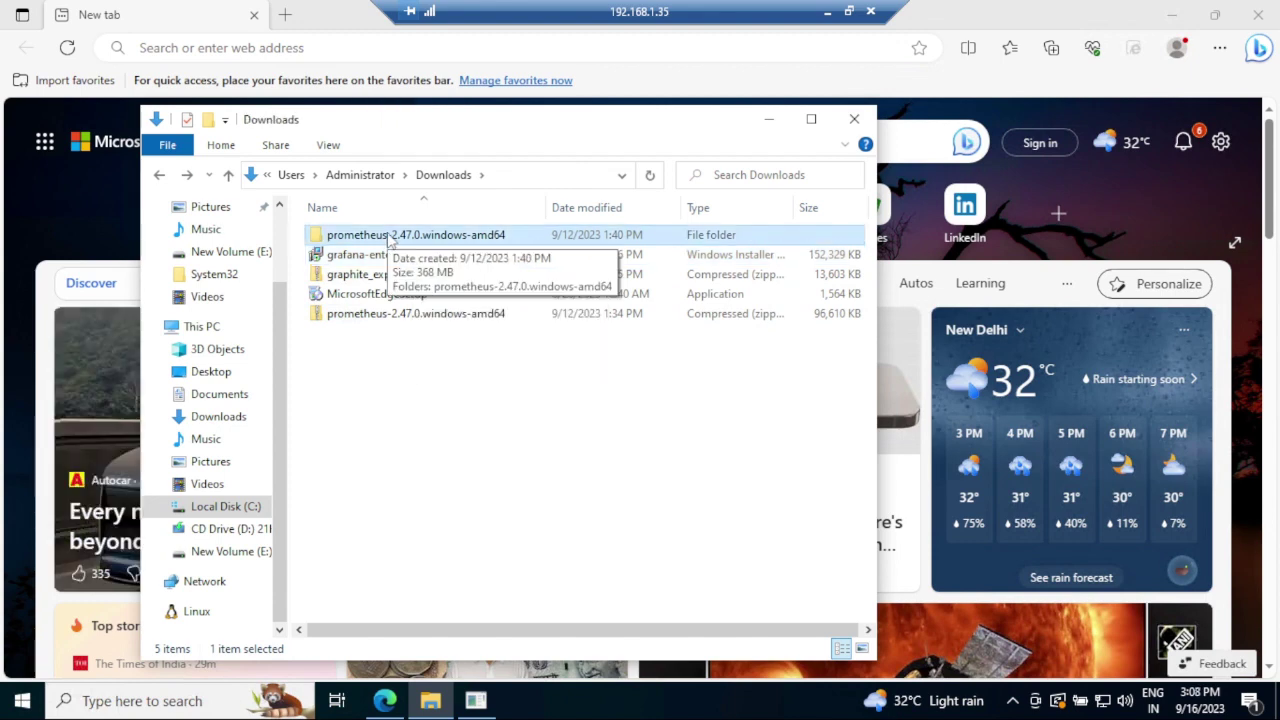
pyautogui.click(385, 257)
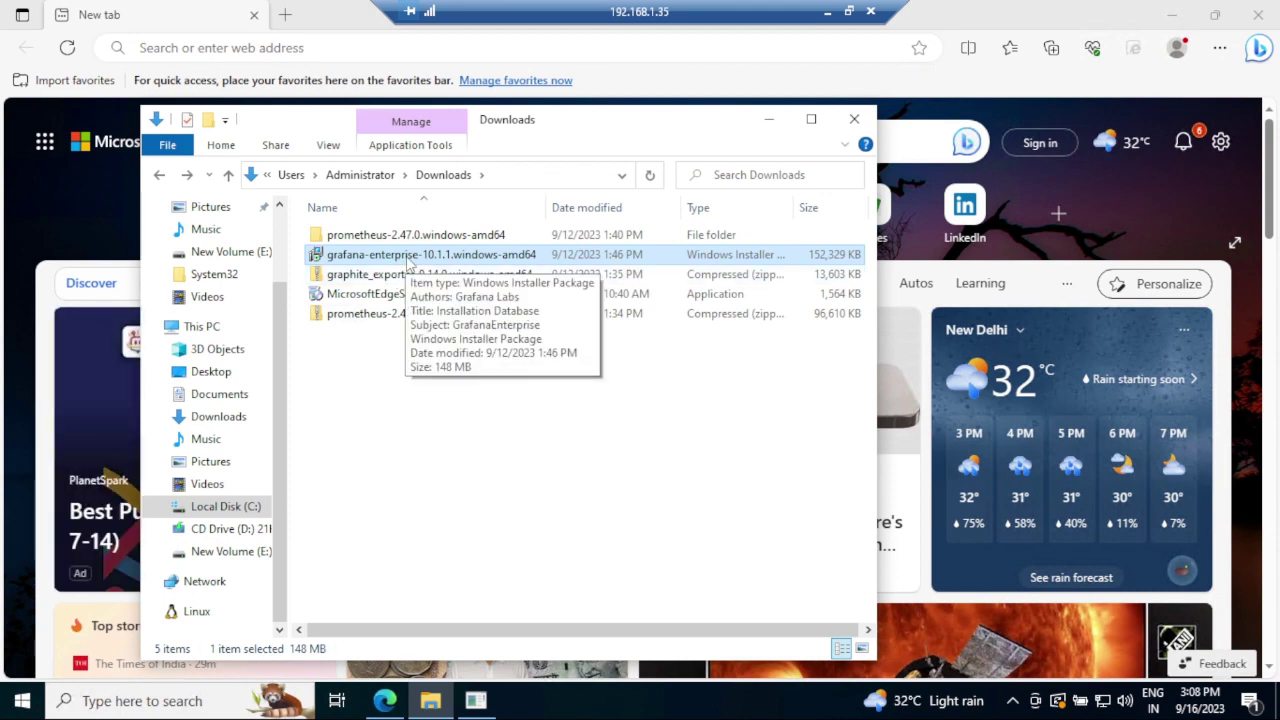
pyautogui.doubleClick(399, 237)
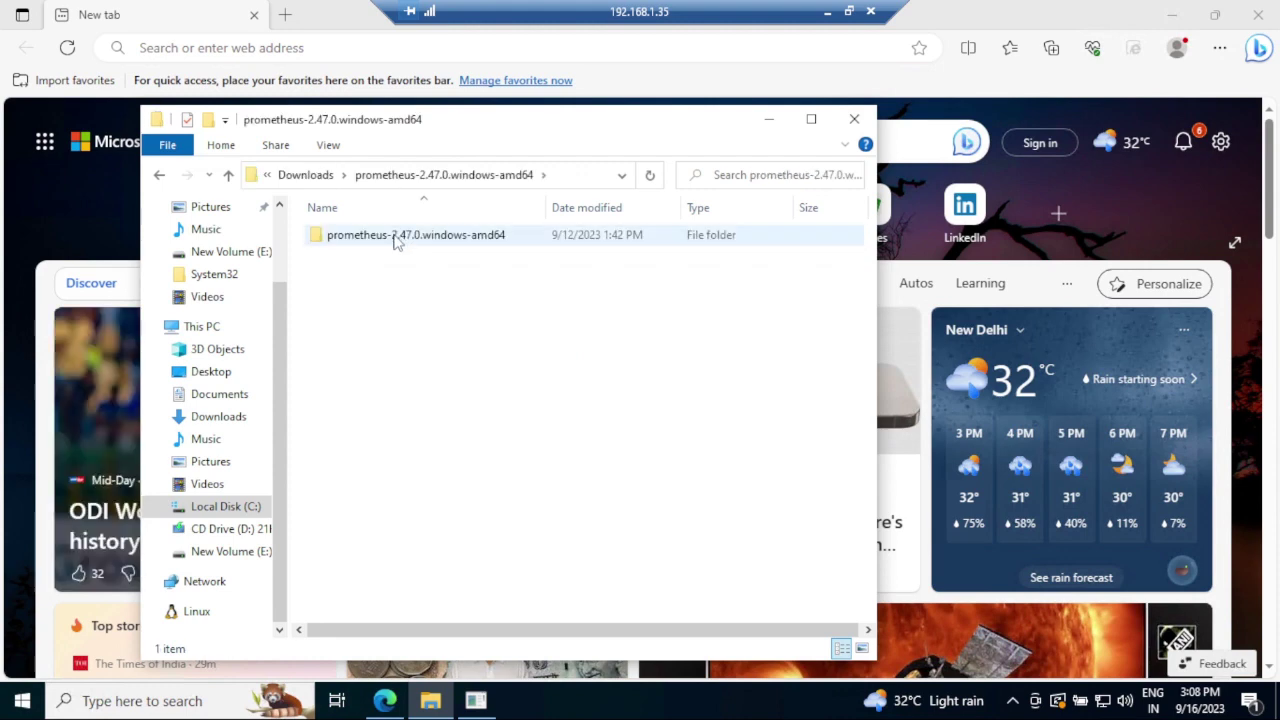
pyautogui.doubleClick(382, 238)
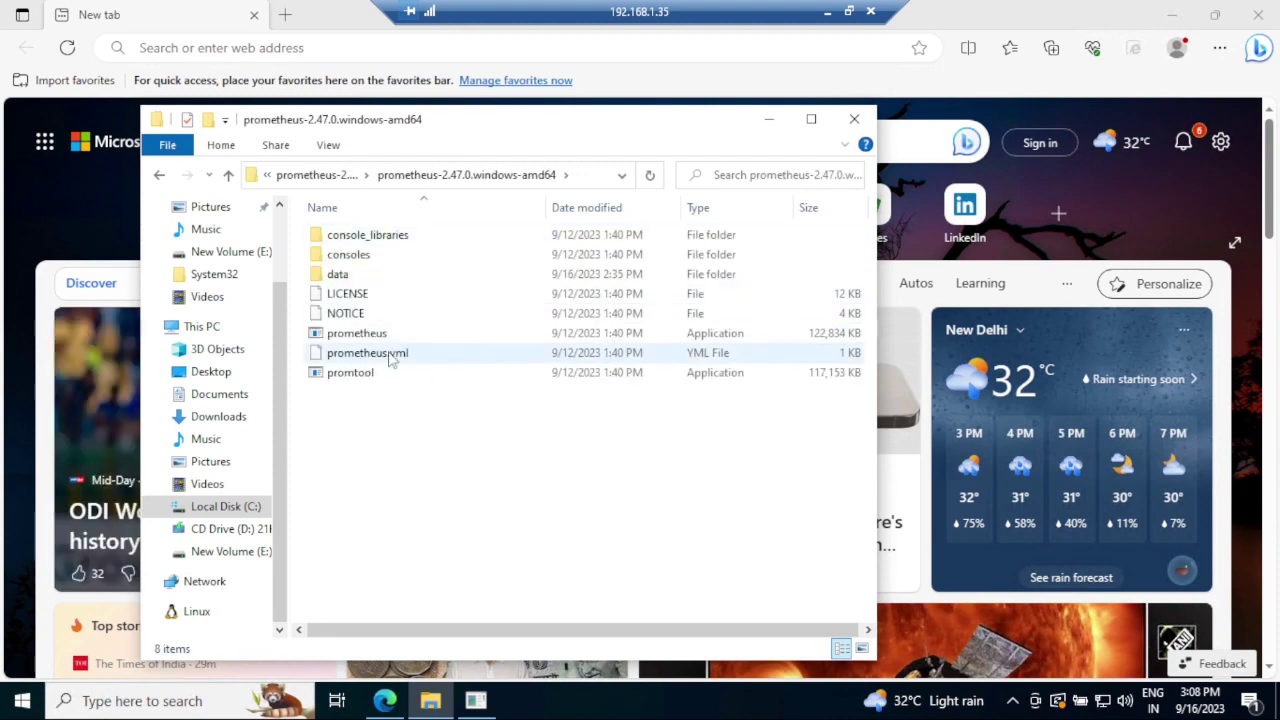
pyautogui.click(378, 340)
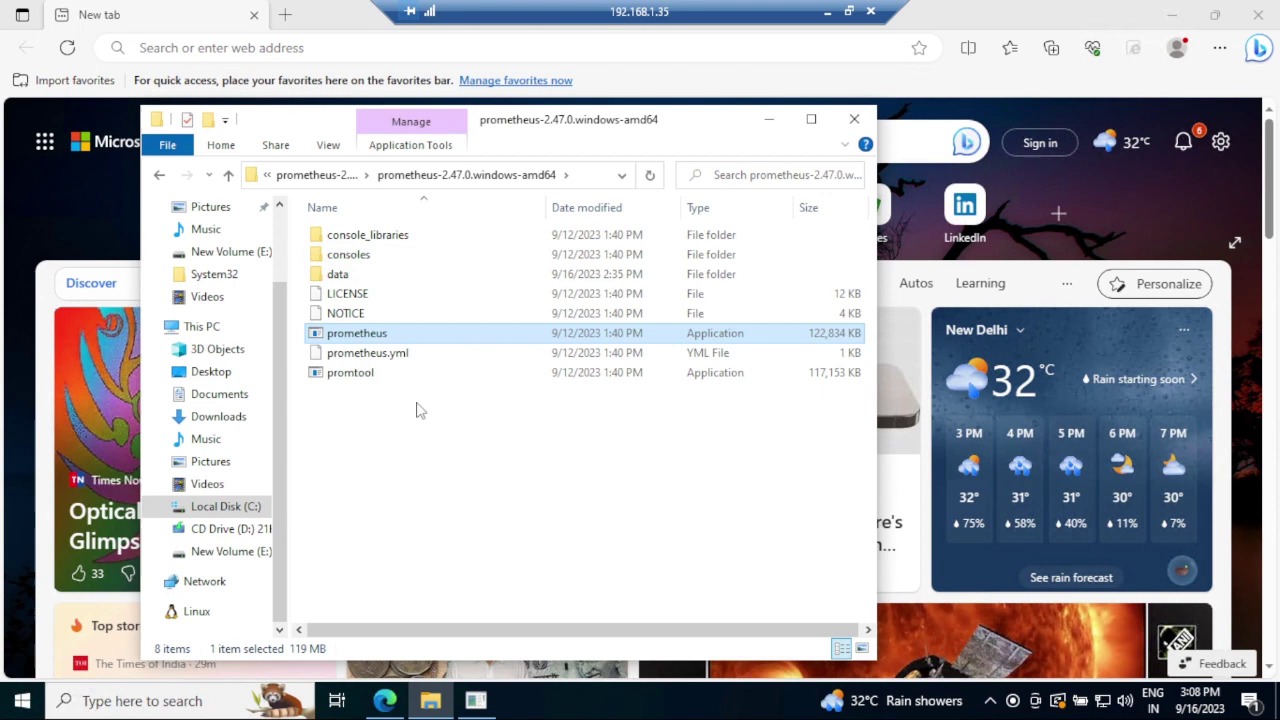
pyautogui.click(285, 14)
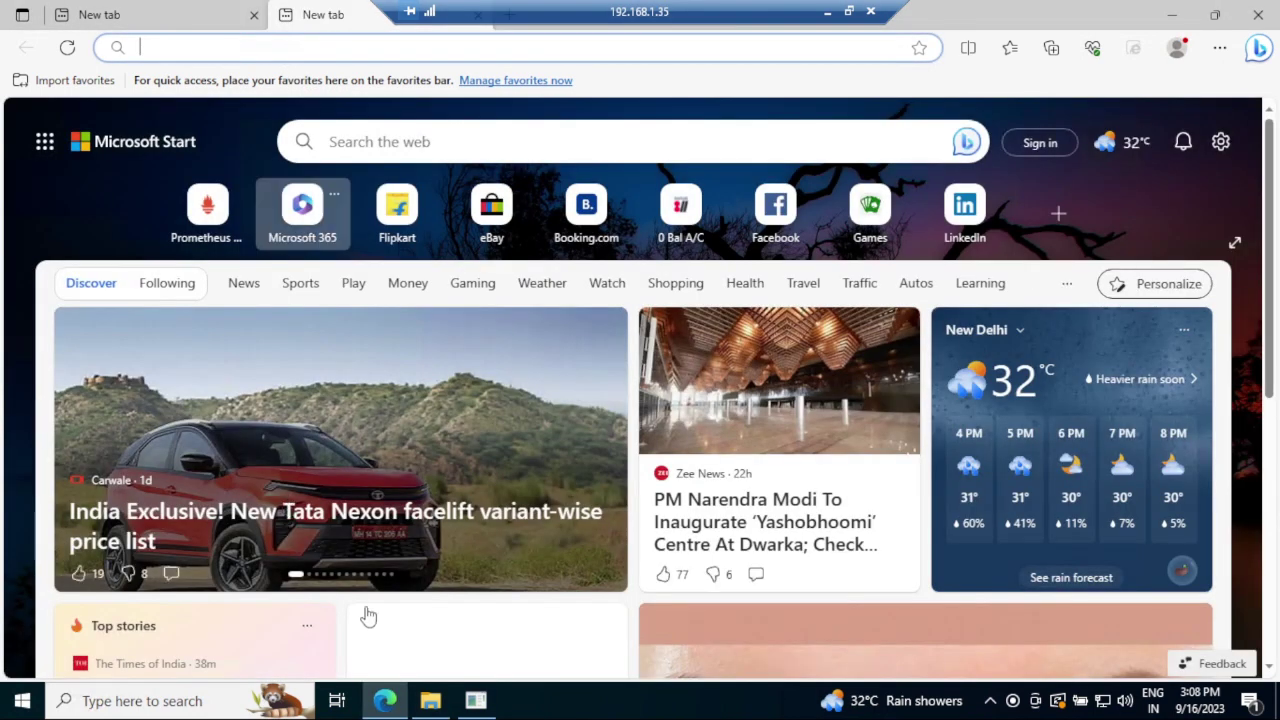
pyautogui.moveTo(390, 706)
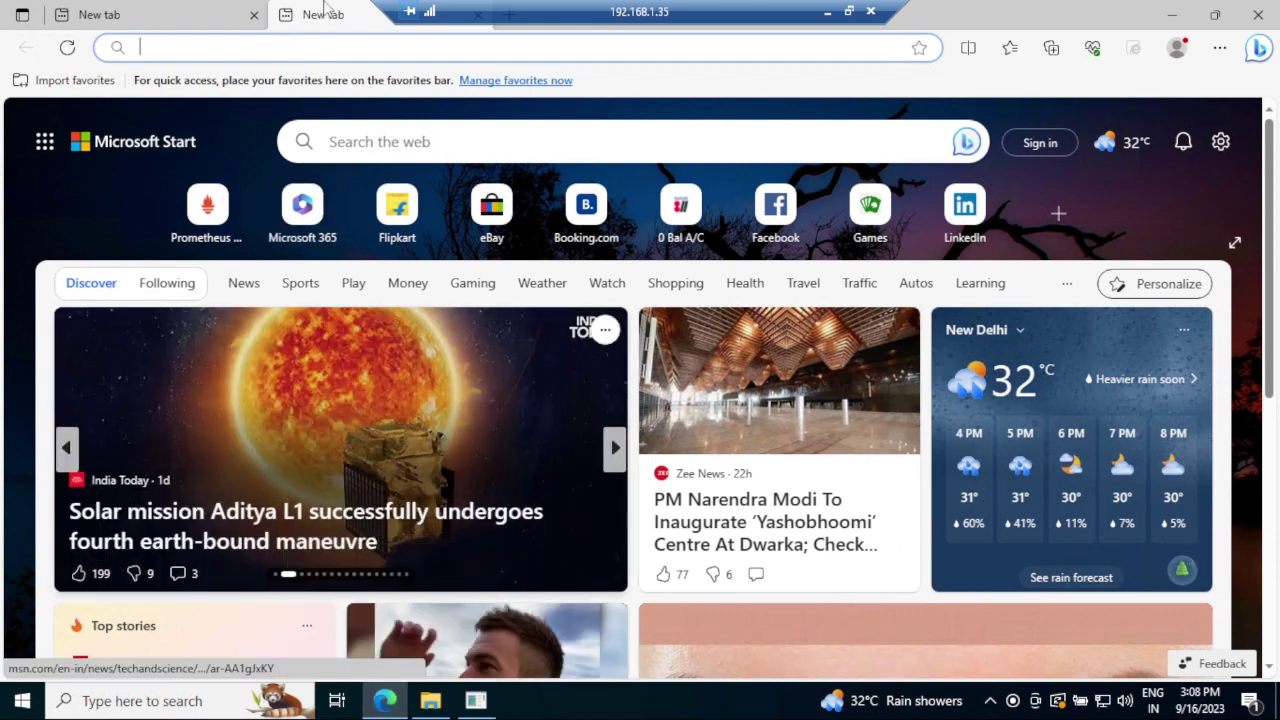
pyautogui.click(214, 47)
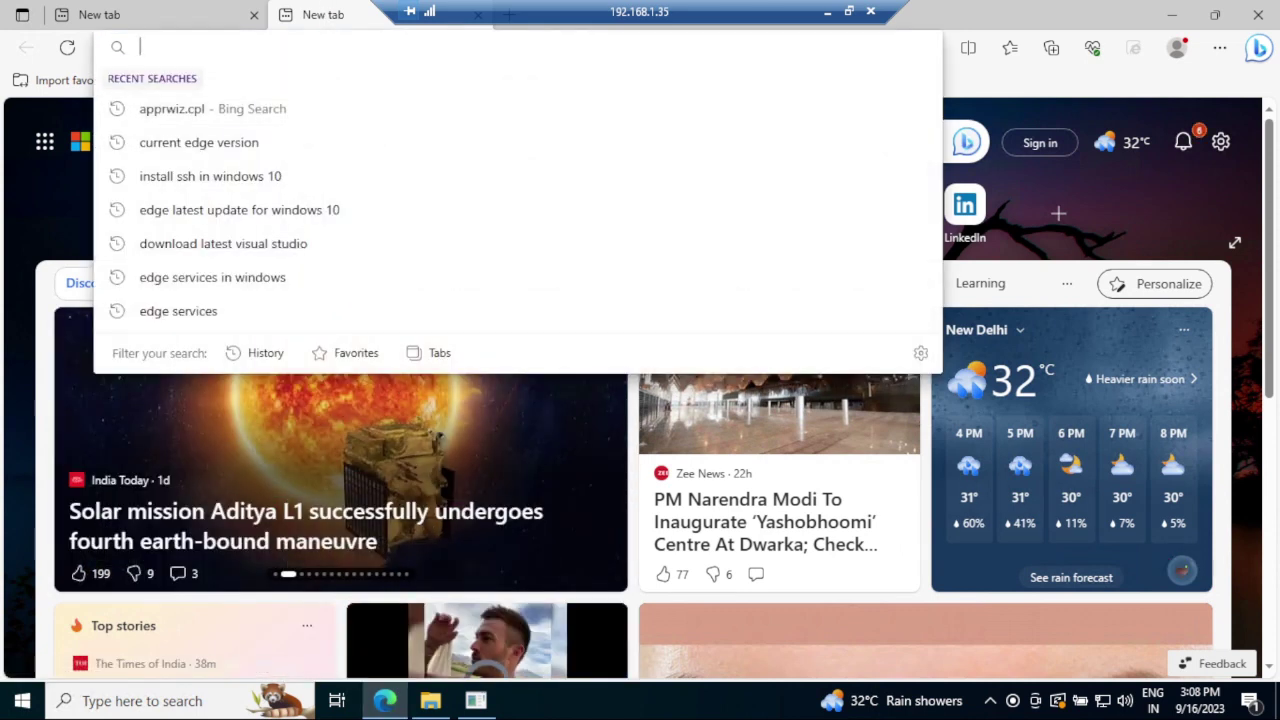
pyautogui.write('http')
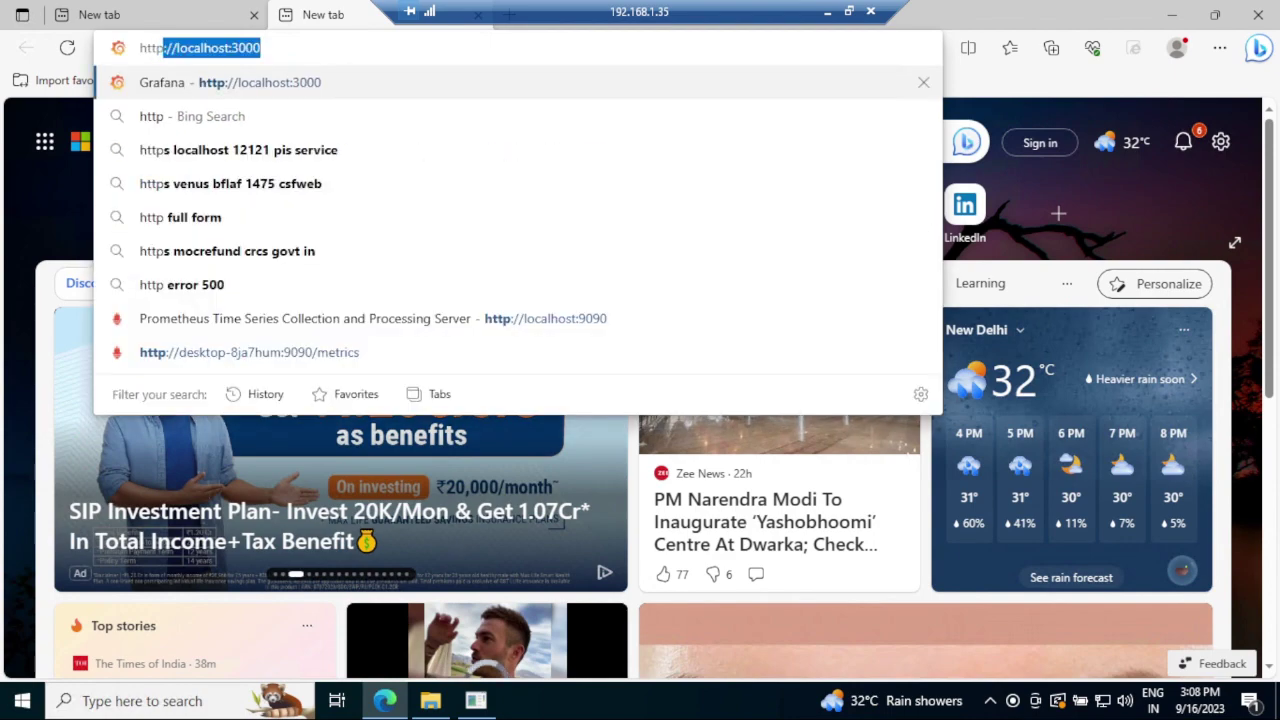
pyautogui.write('://lo')
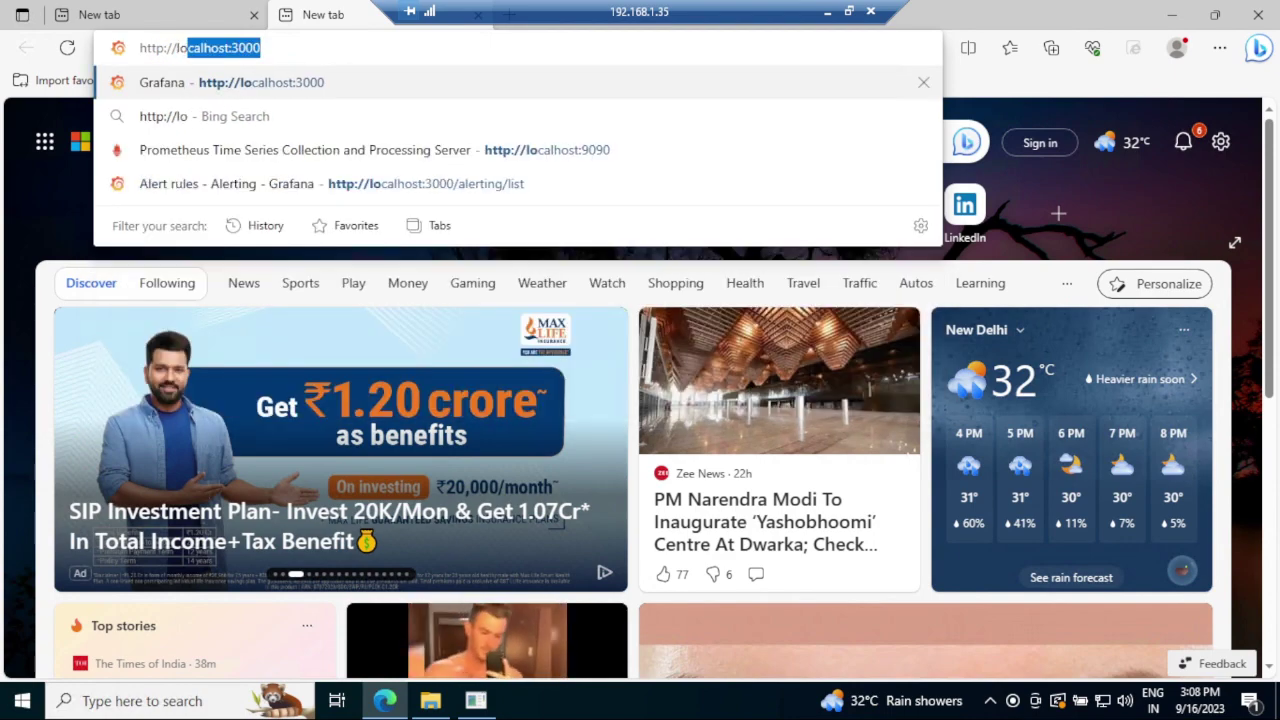
pyautogui.write('calhost')
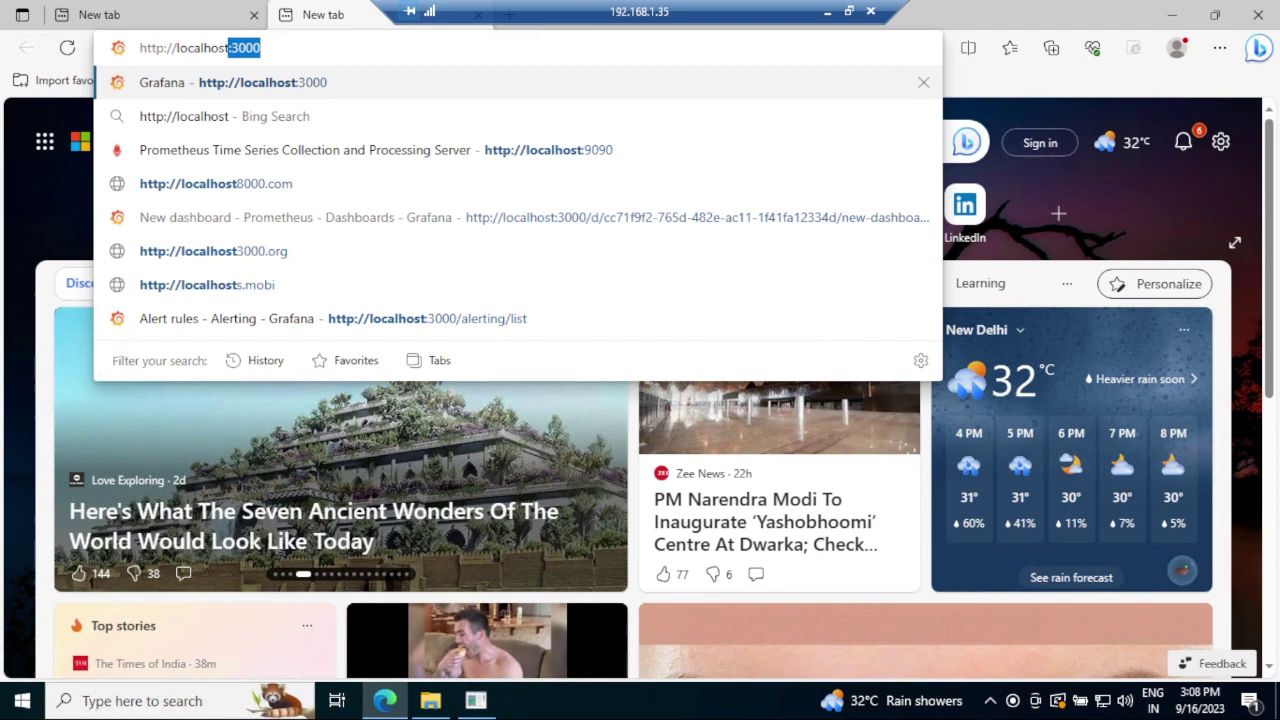
pyautogui.write(':')
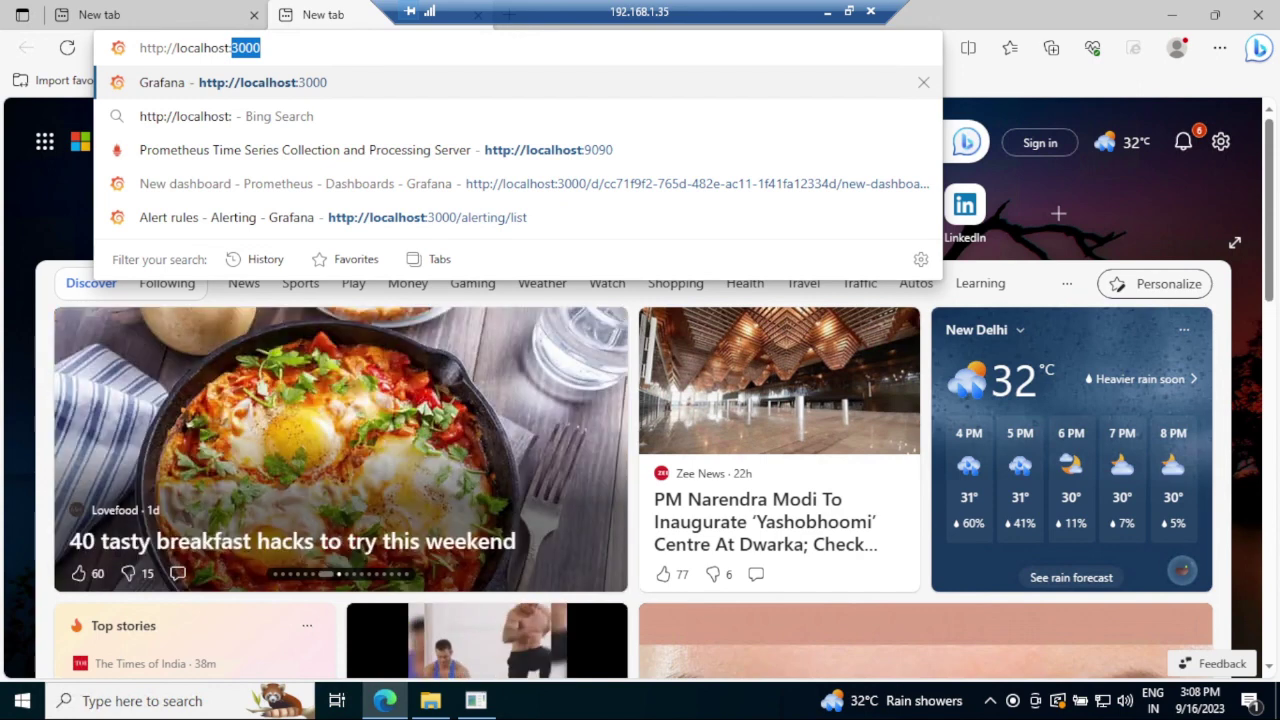
pyautogui.write('3000')
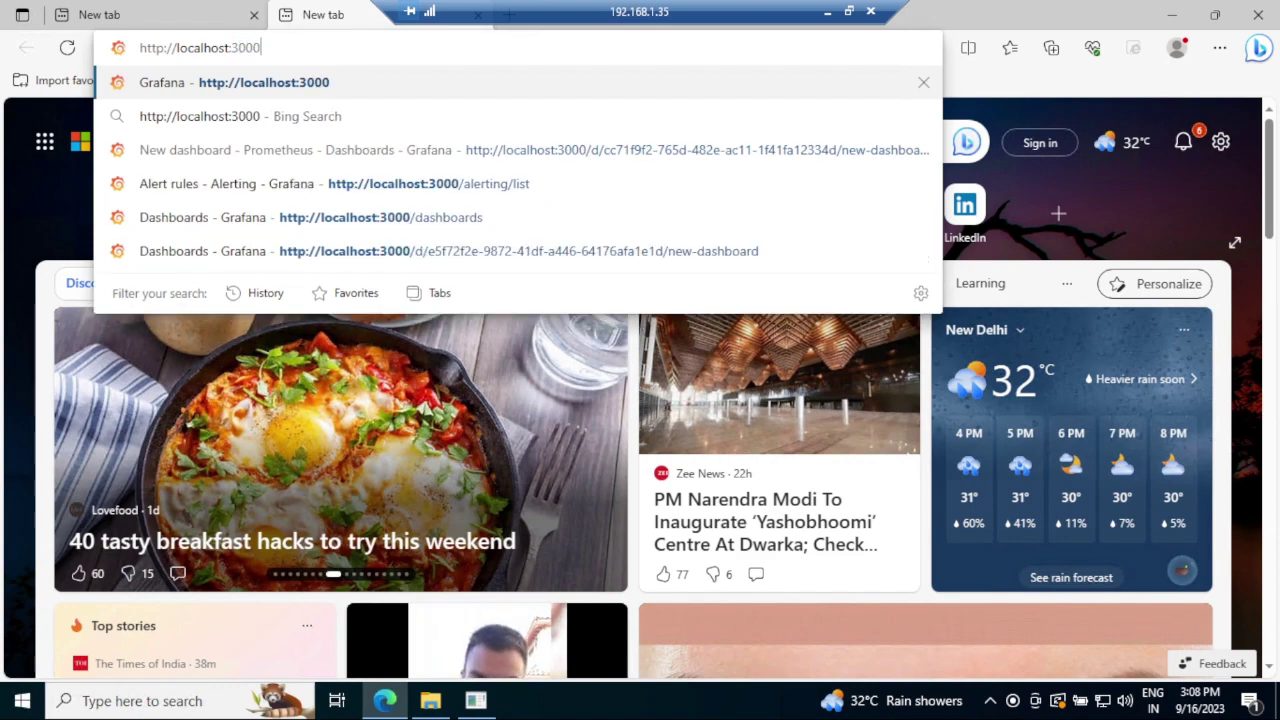
pyautogui.press('Return')
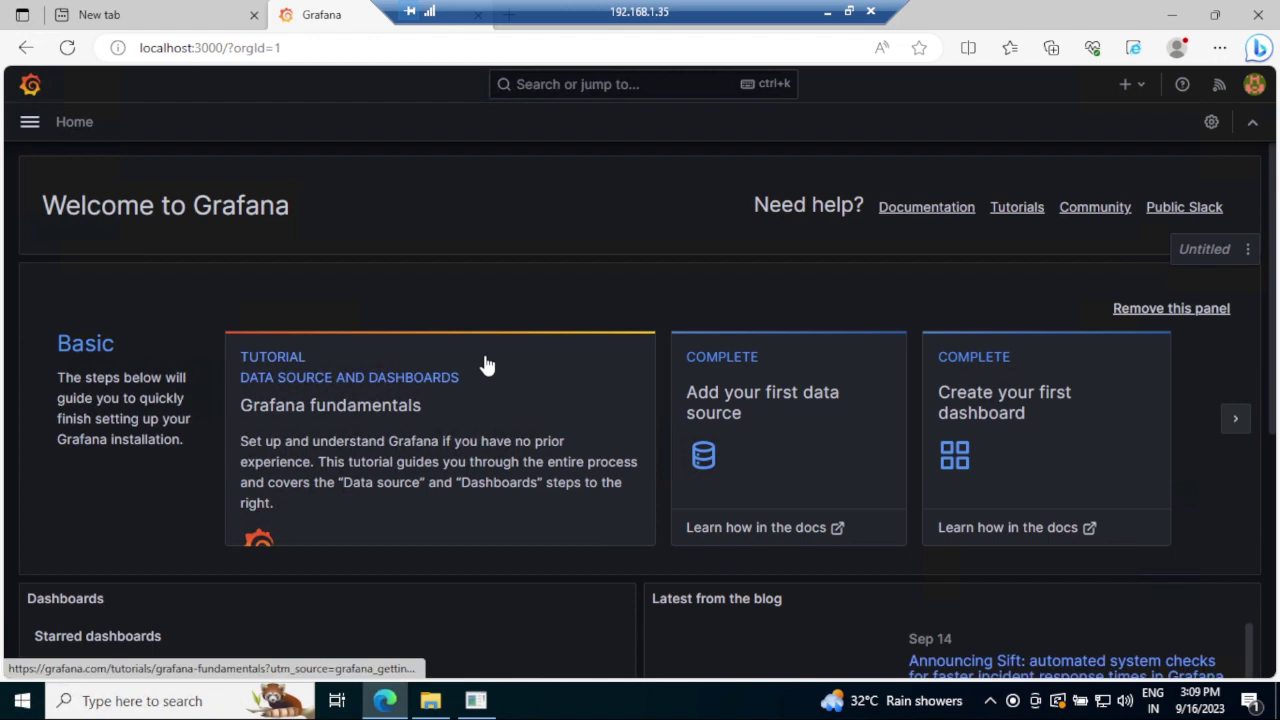
pyautogui.hotkey('ctrl', 'Tab')
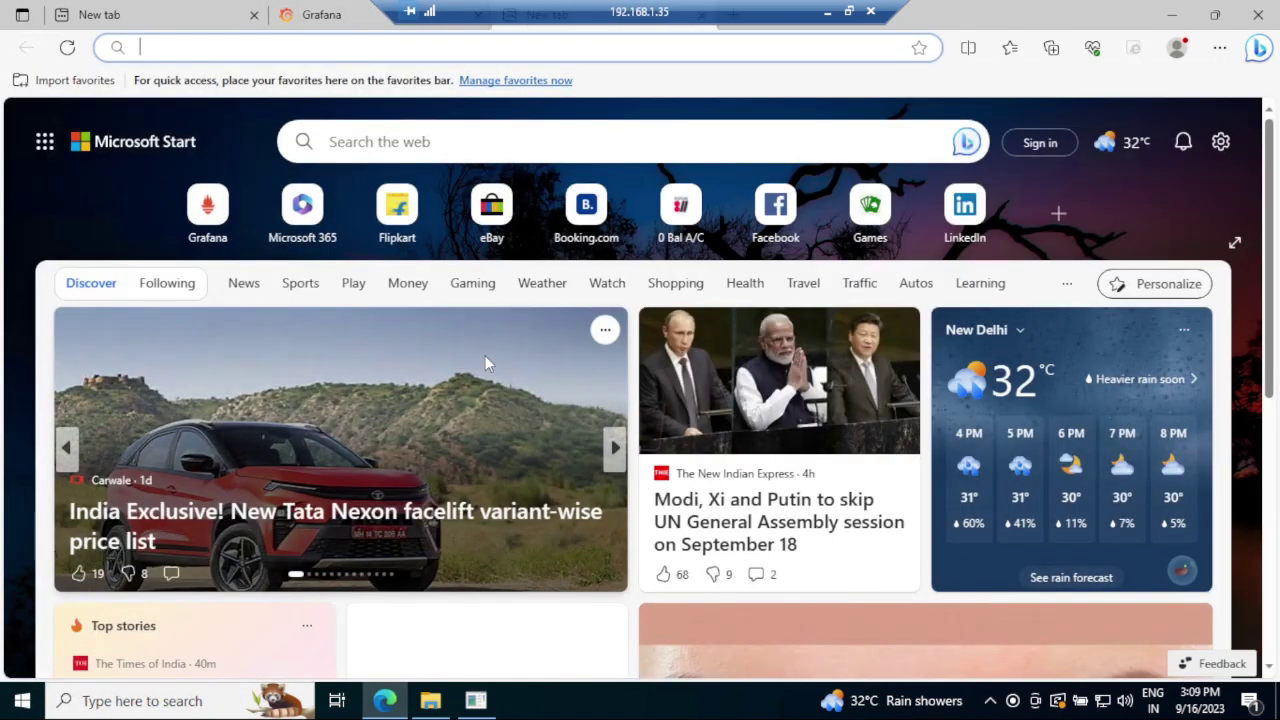
pyautogui.write('http')
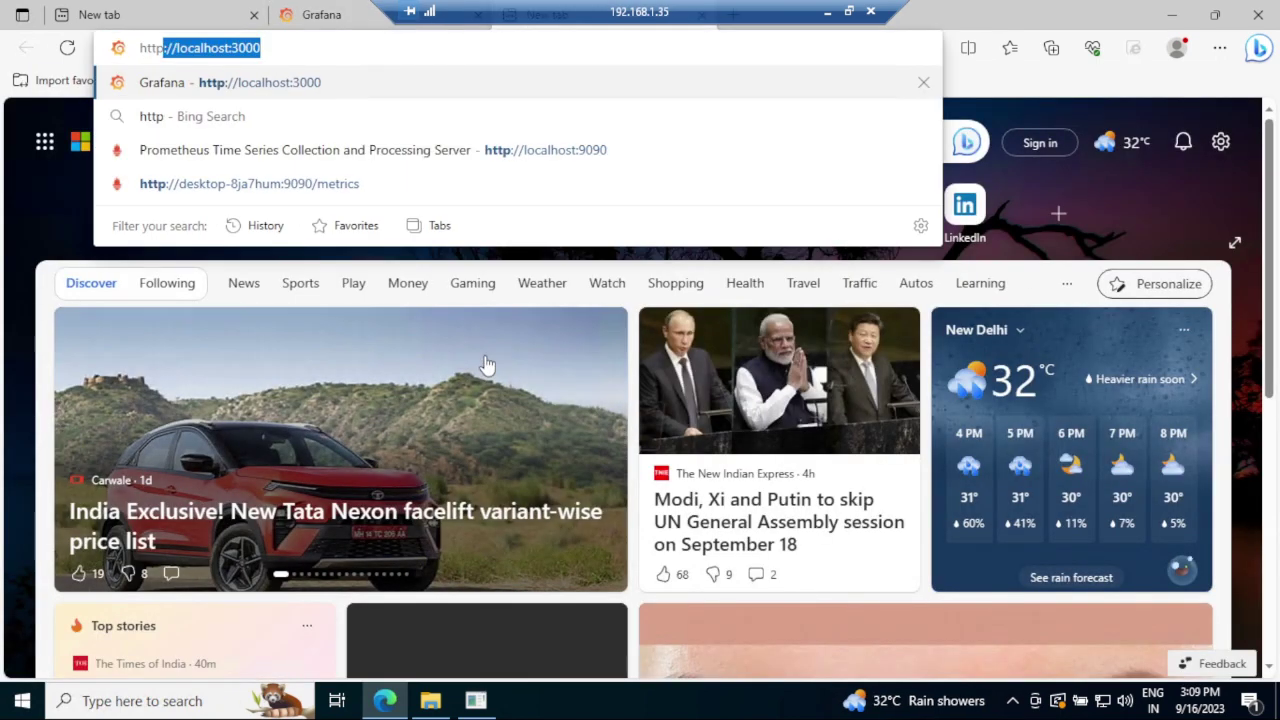
pyautogui.write('://')
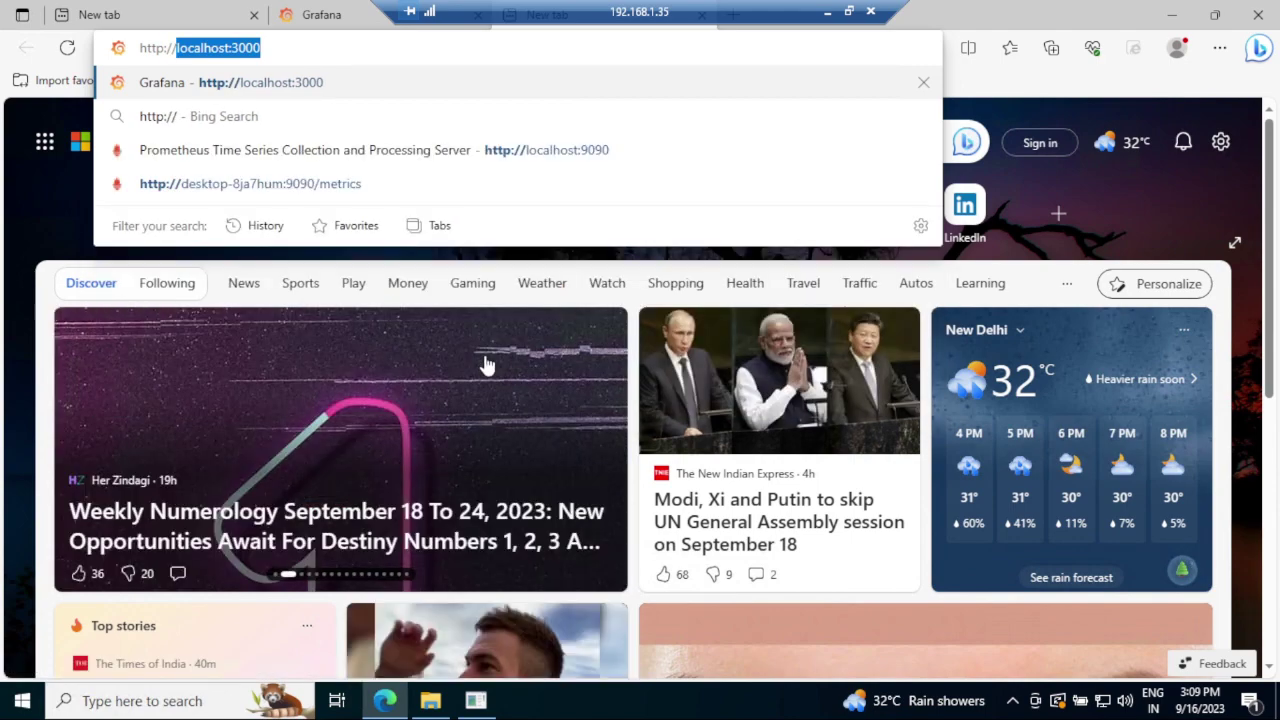
pyautogui.write('loc')
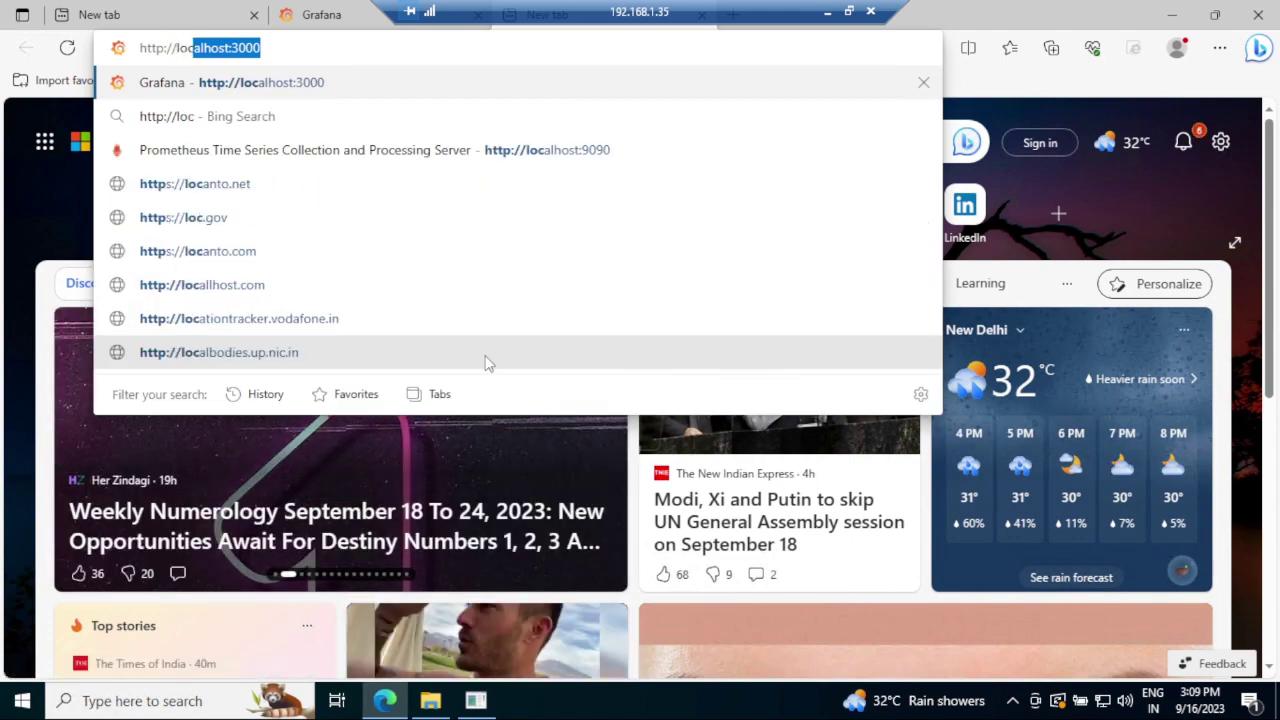
pyautogui.write('alhost:90')
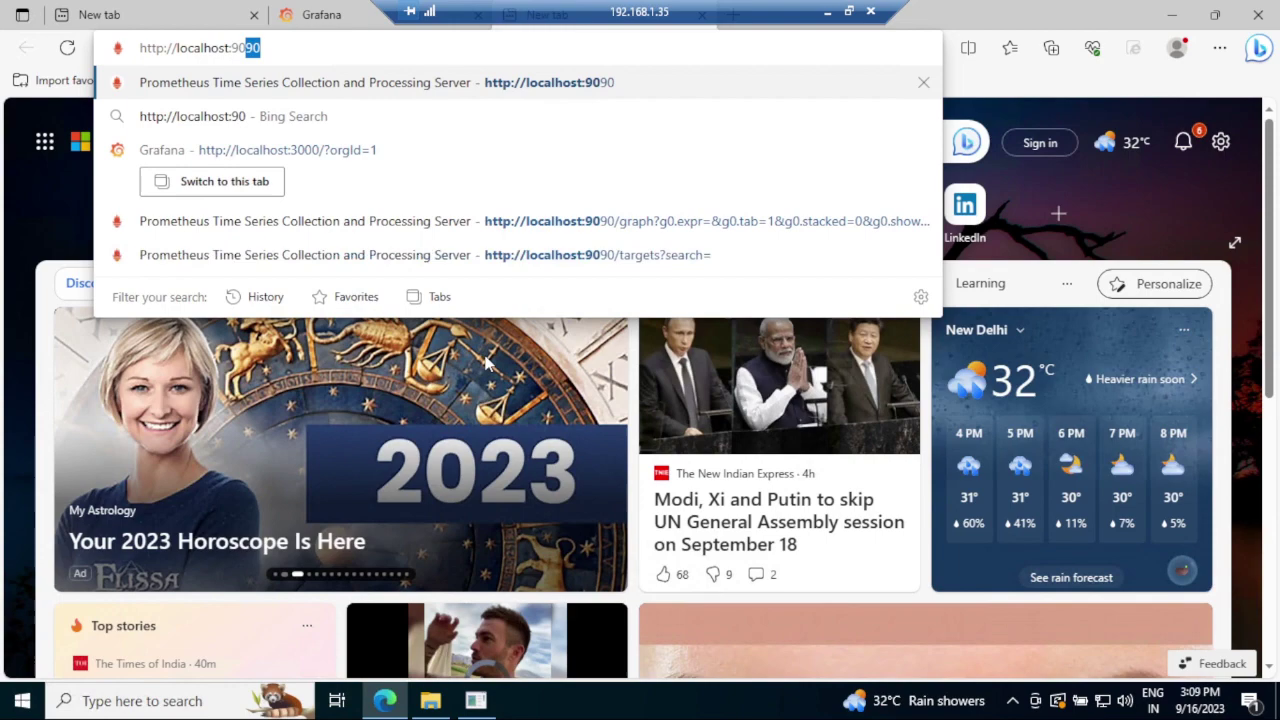
pyautogui.write('90')
pyautogui.press('Return')
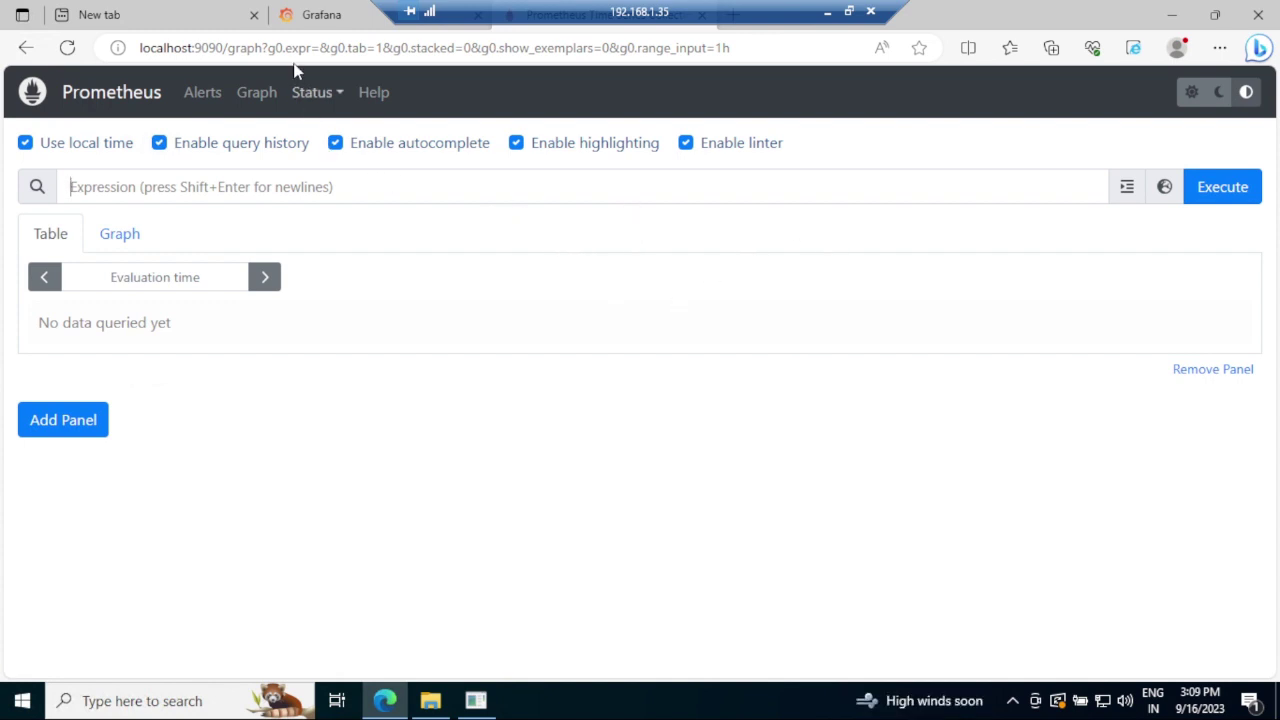
pyautogui.click(335, 16)
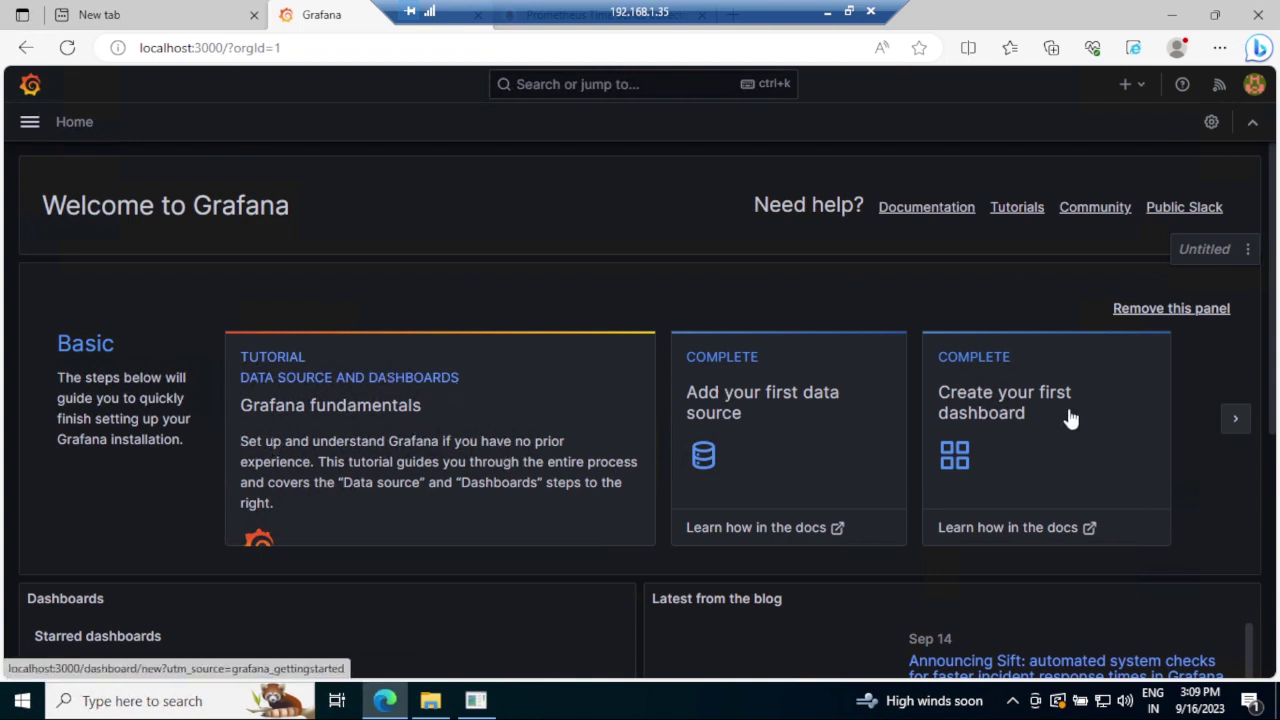
# Start adding a first data source from the Grafana home page to list data source types
pyautogui.click(784, 434)
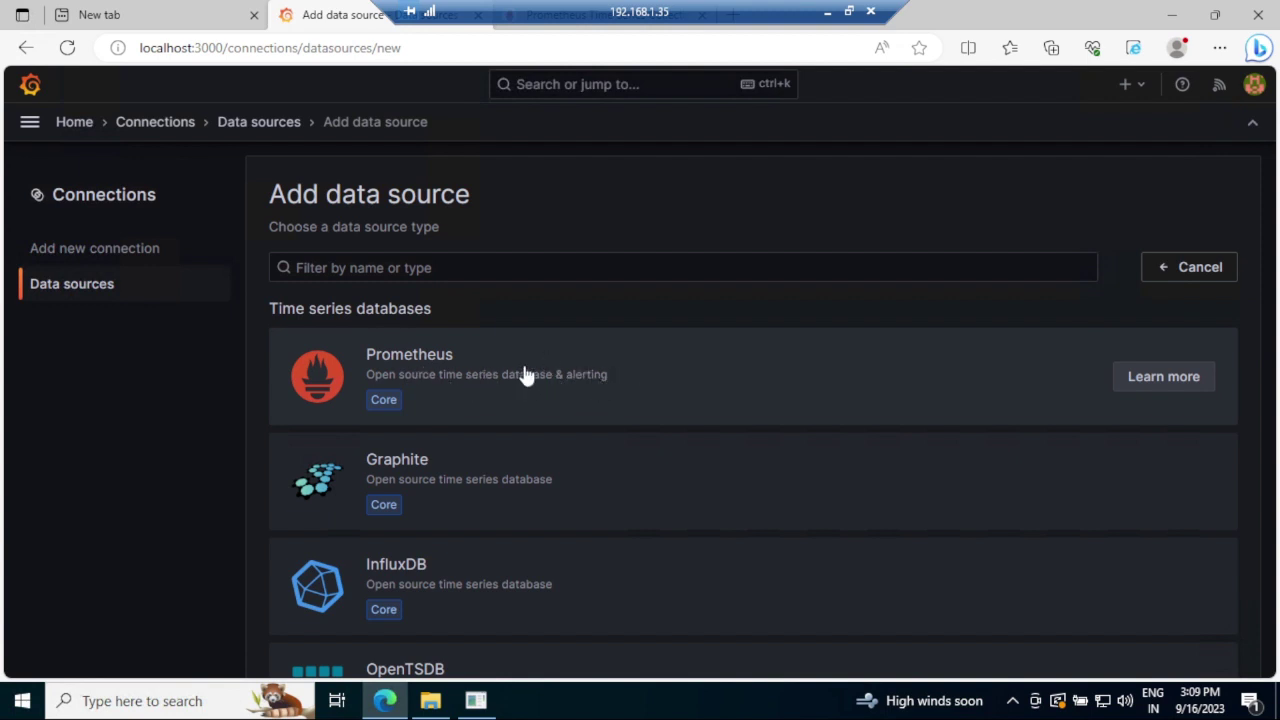
# Pick Prometheus as the new data source type and run an initial Save & test
pyautogui.click(566, 377)
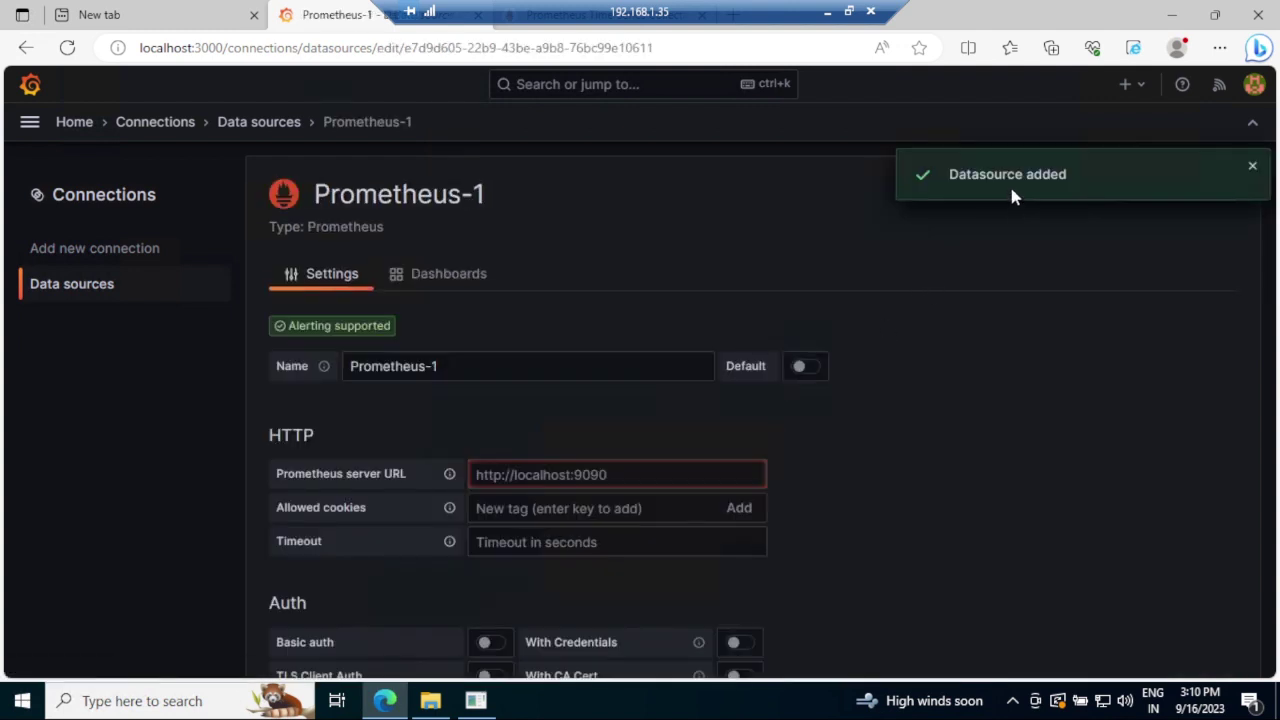
pyautogui.hotkey('ctrl', 'Tab')
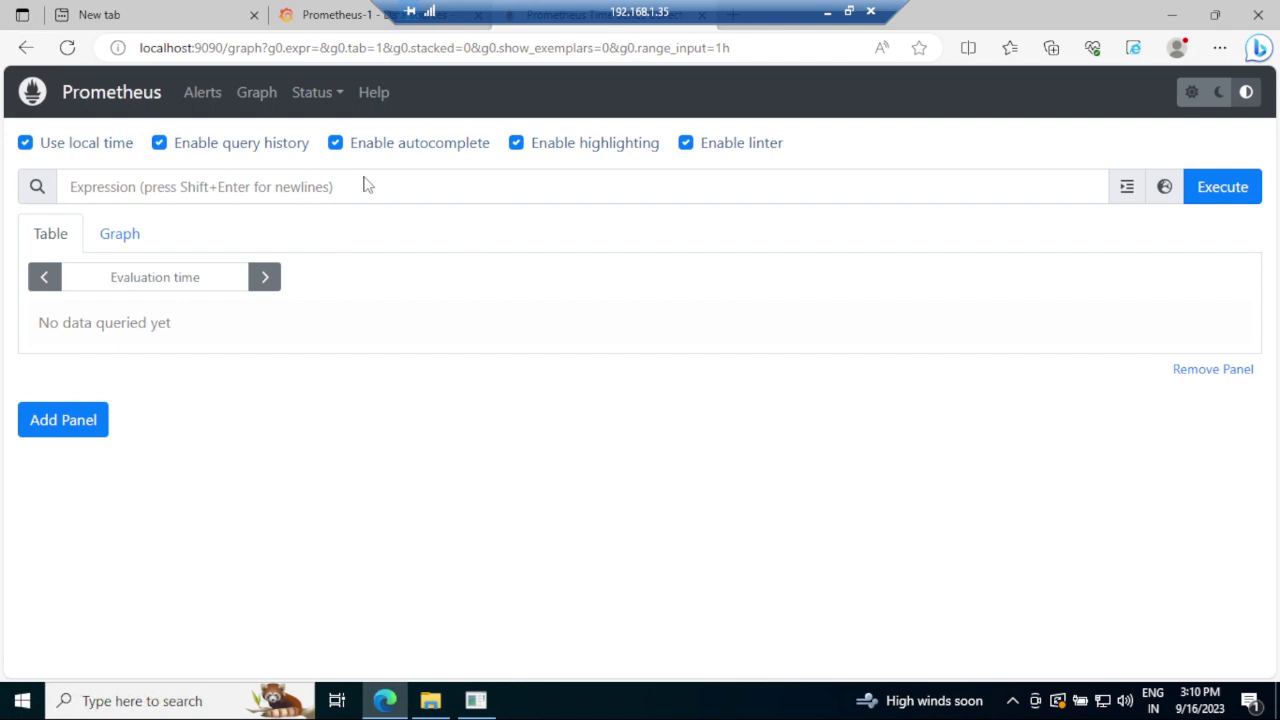
pyautogui.hotkey('ctrl', 'shift', 'Tab')
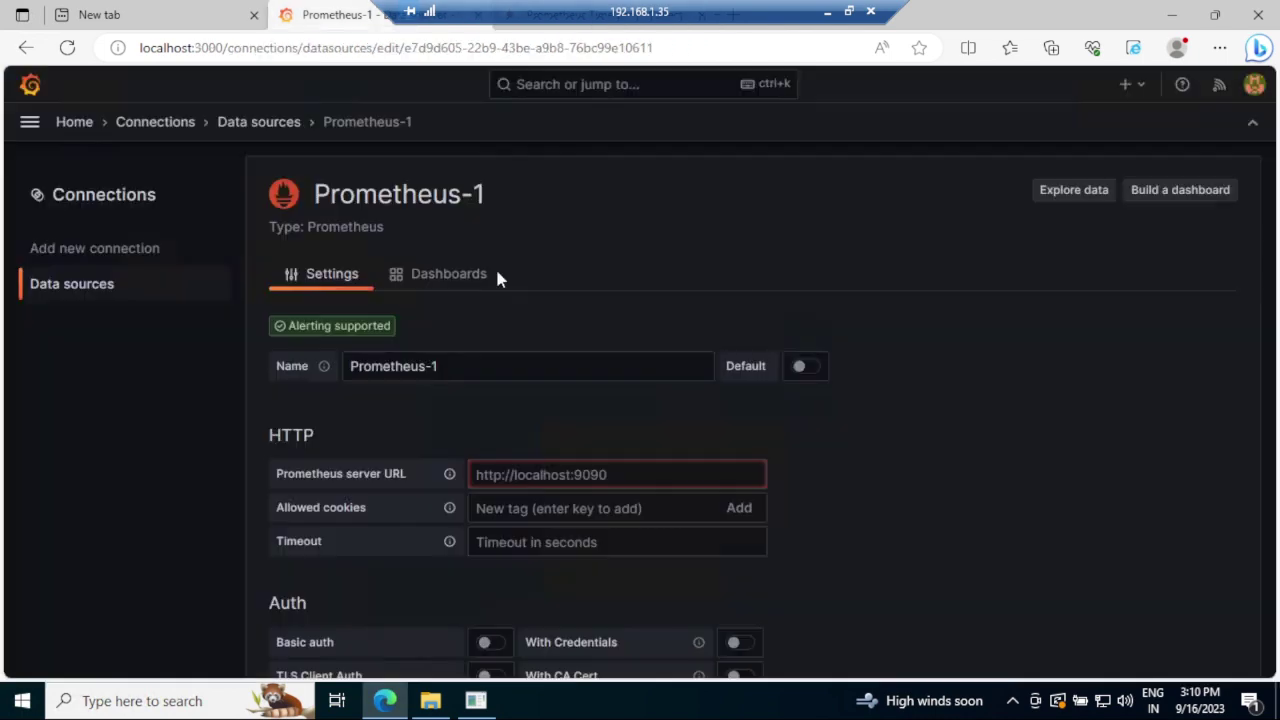
pyautogui.hotkey('ctrl', 'shift', 'Tab')
pyautogui.hotkey('ctrl', 'Tab')
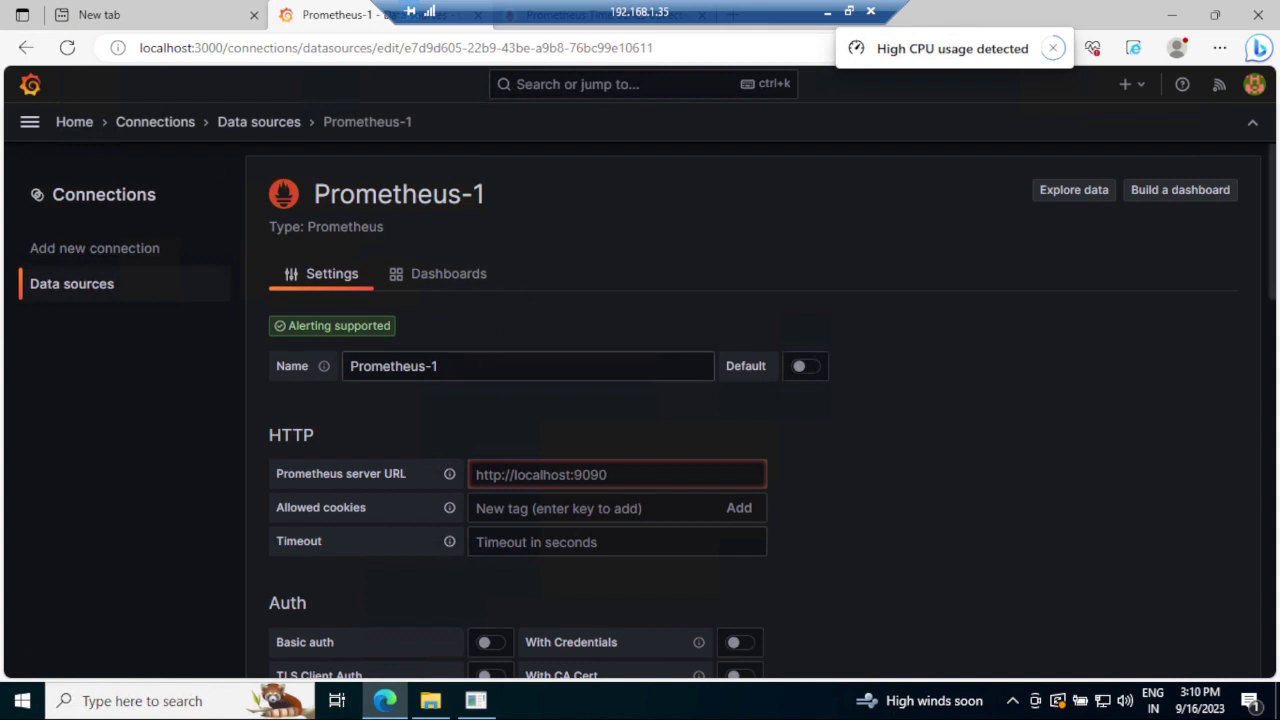
pyautogui.scroll(-4, 530, 440)
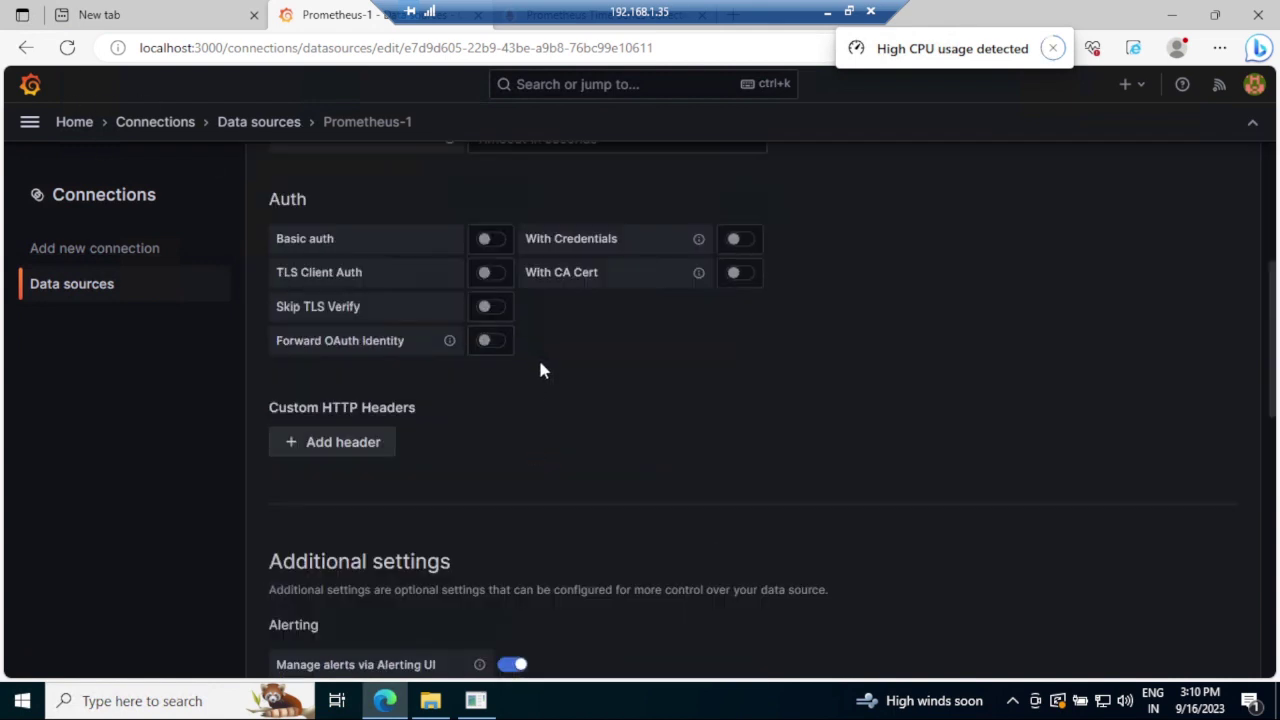
pyautogui.scroll(1, 540, 366)
pyautogui.scroll(-6, 486, 403)
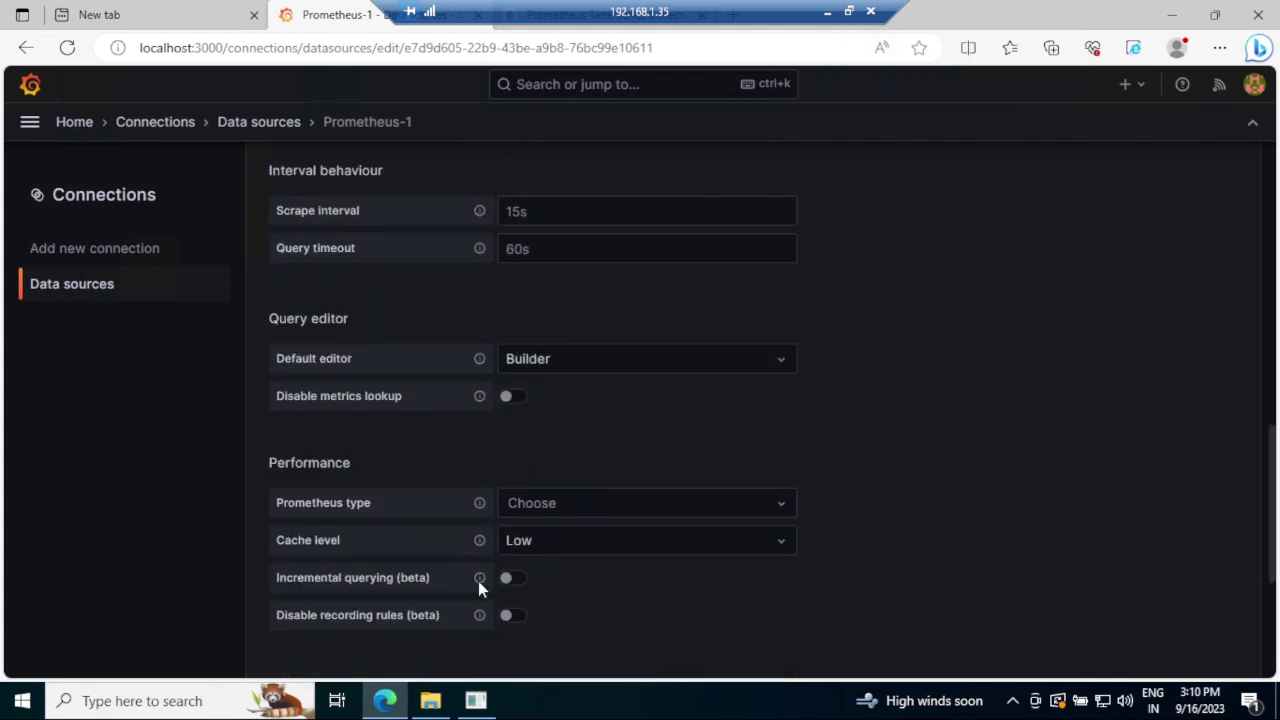
pyautogui.scroll(-3, 478, 581)
pyautogui.click(403, 641)
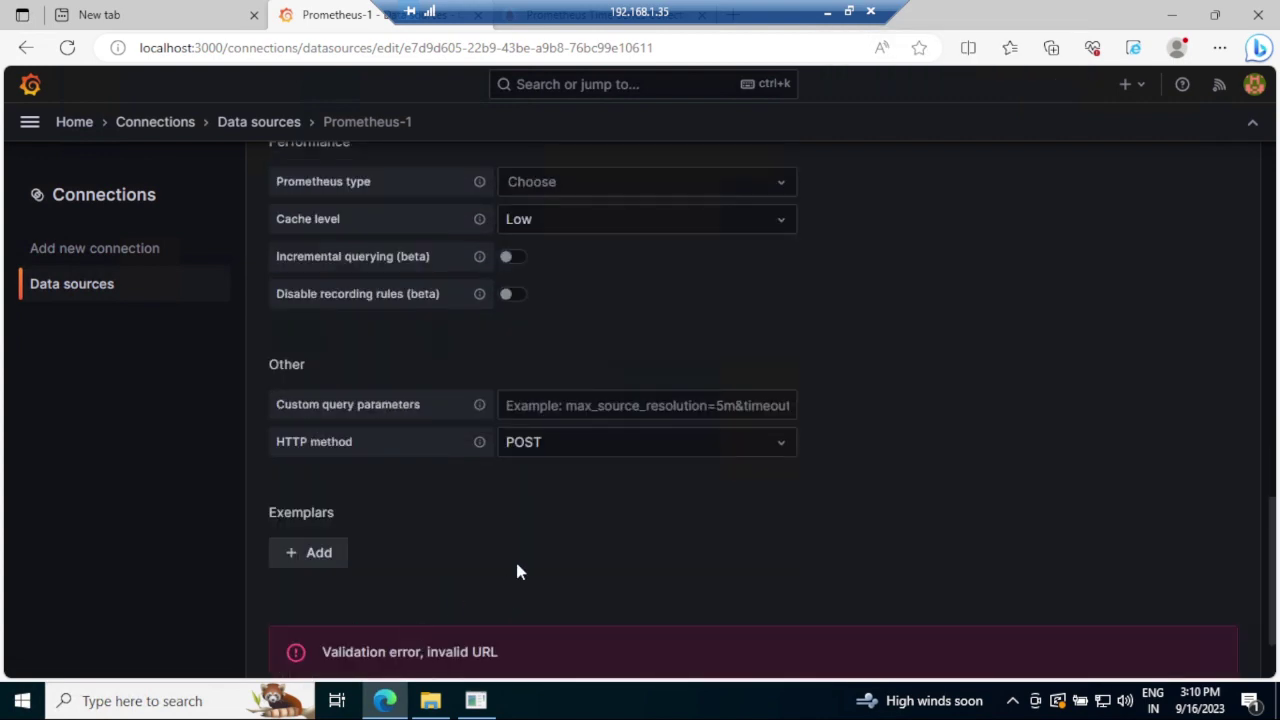
pyautogui.scroll(-1, 550, 538)
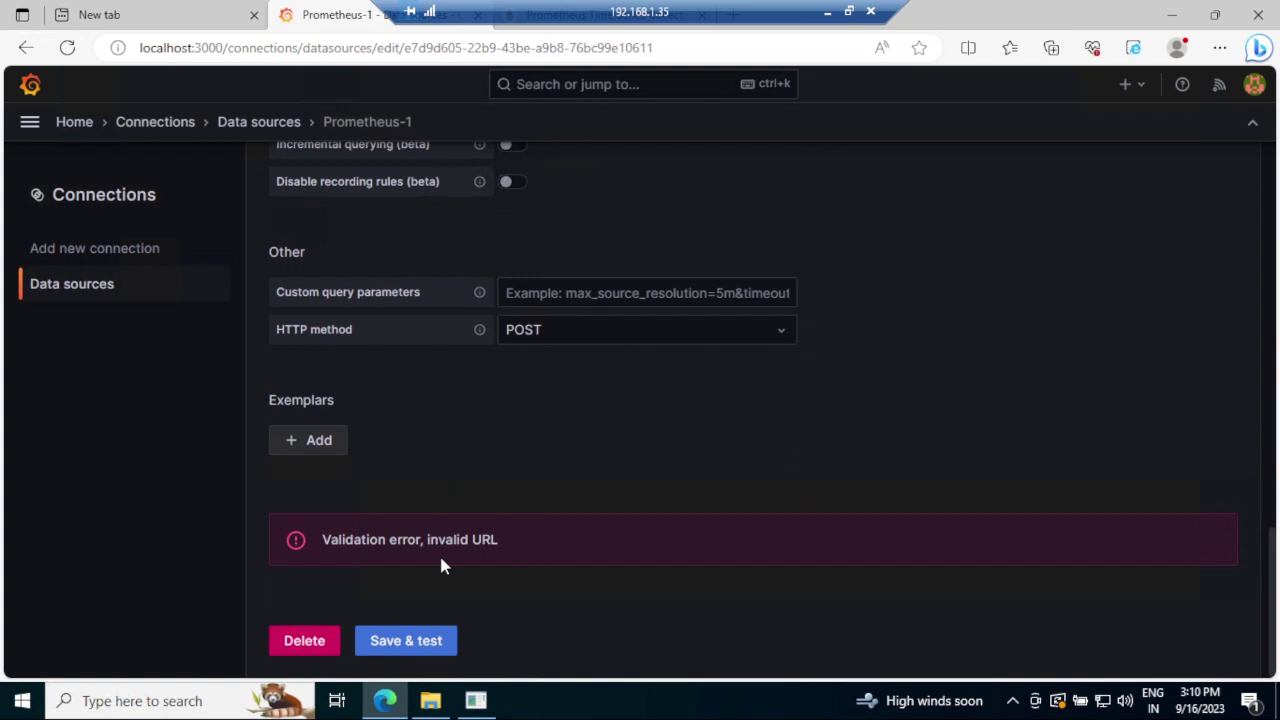
pyautogui.scroll(12, 492, 548)
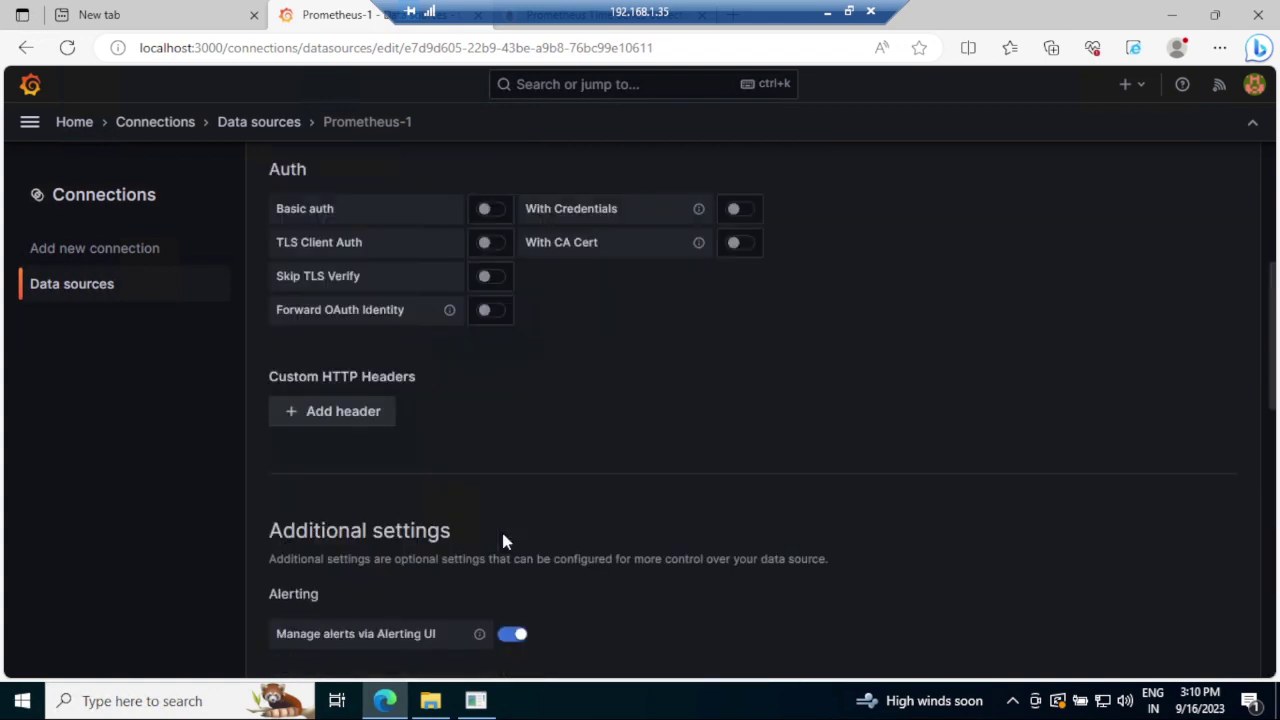
pyautogui.scroll(-1, 501, 530)
pyautogui.scroll(5, 505, 537)
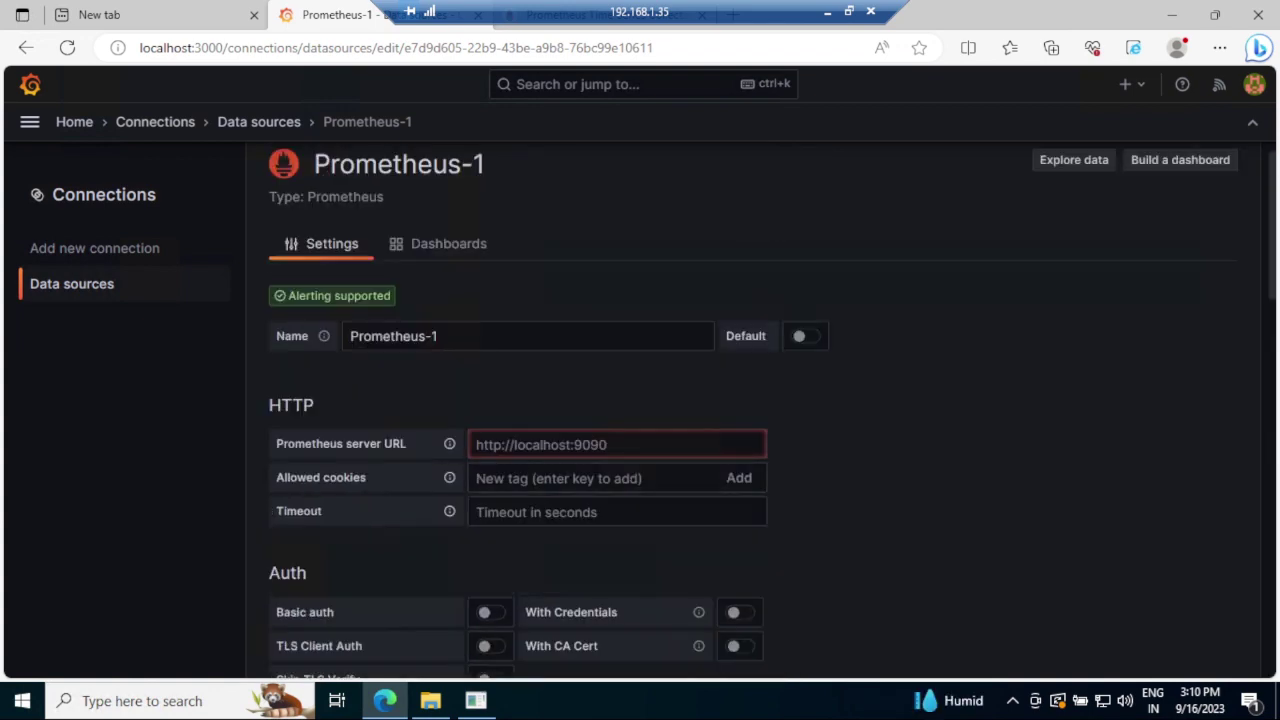
pyautogui.click(476, 444)
pyautogui.write('http://')
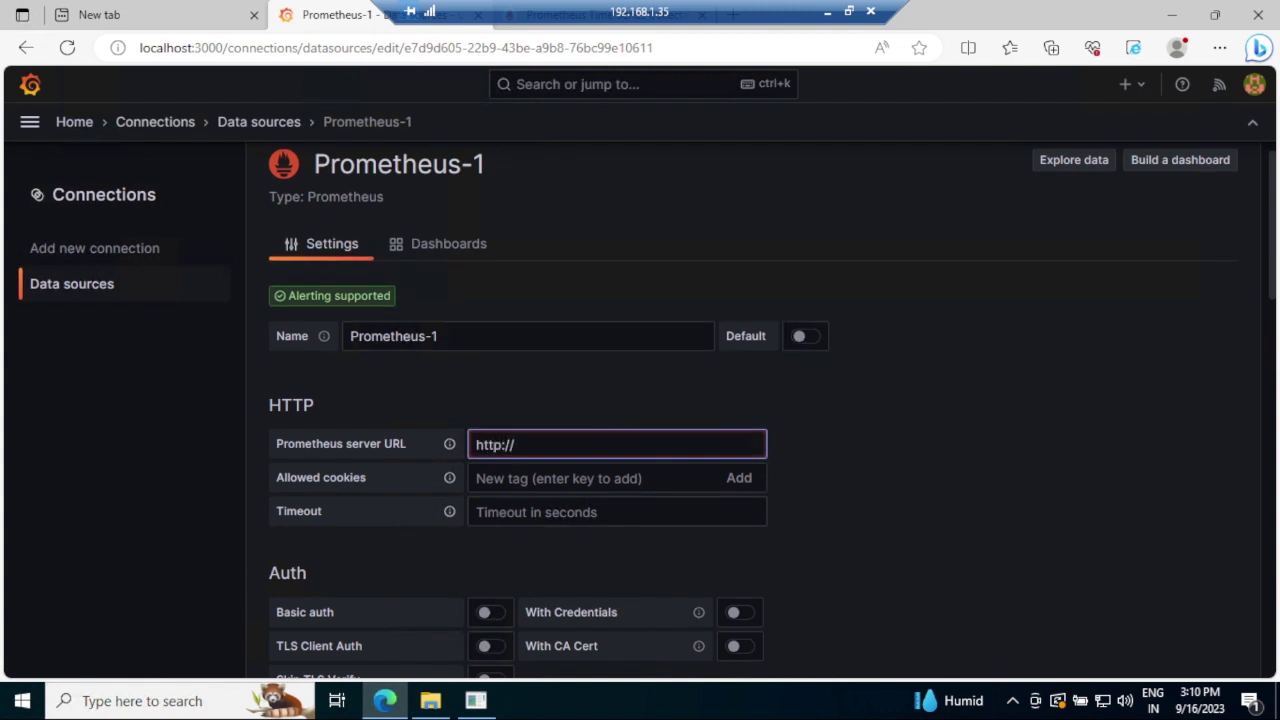
pyautogui.write('localh')
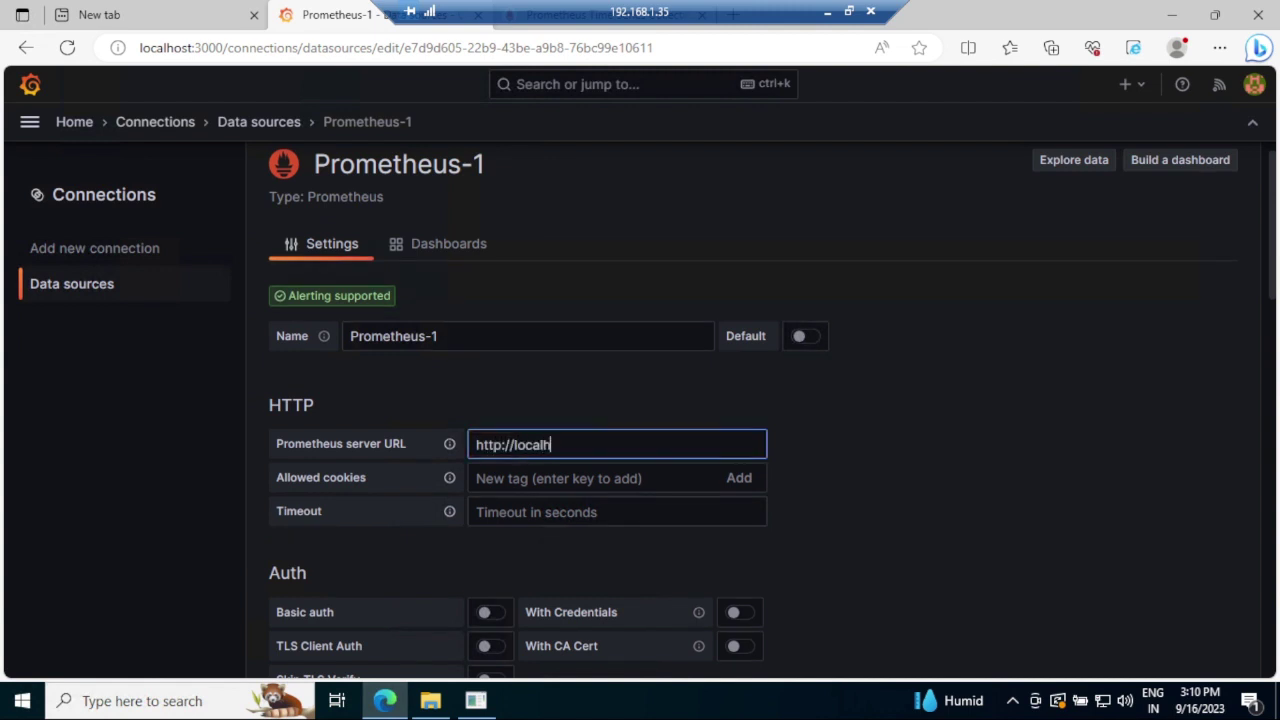
pyautogui.write('ost:9090')
pyautogui.press('Return')
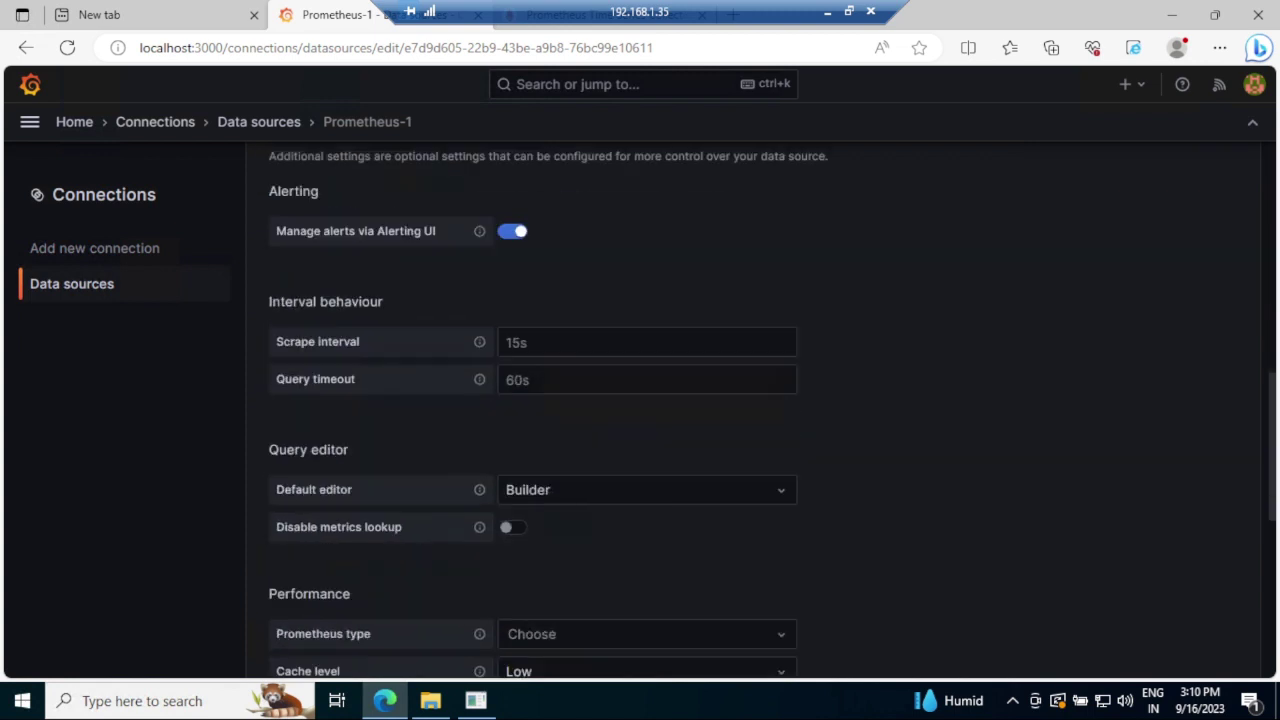
pyautogui.click(417, 640)
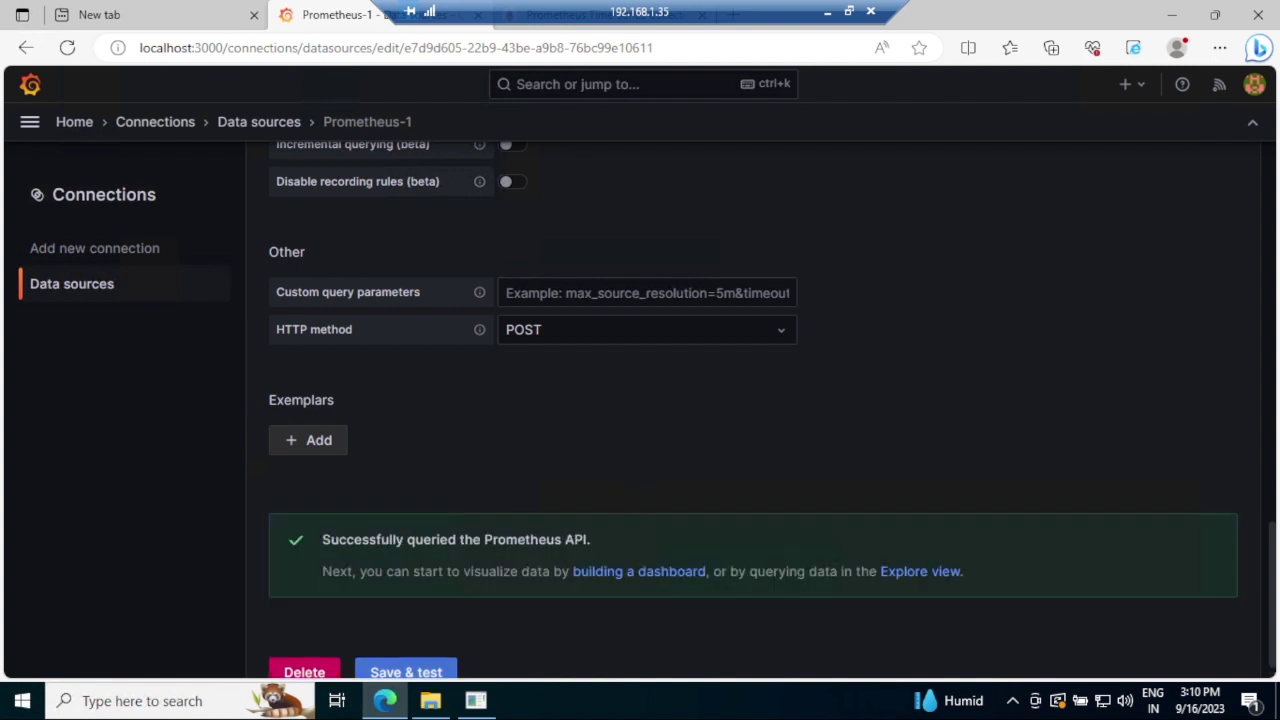
pyautogui.scroll(6, 551, 596)
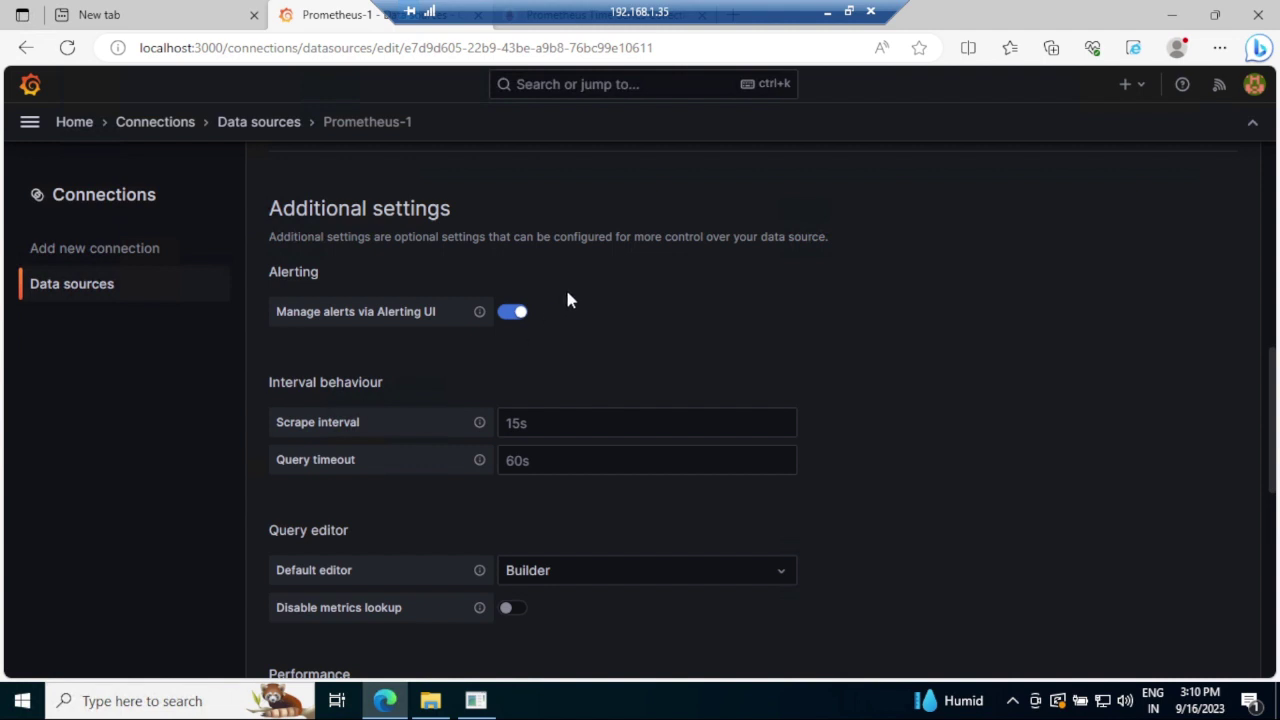
# Create a dashboard folder named 'Demo' from the Dashboards page's New menu
pyautogui.click(42, 134)
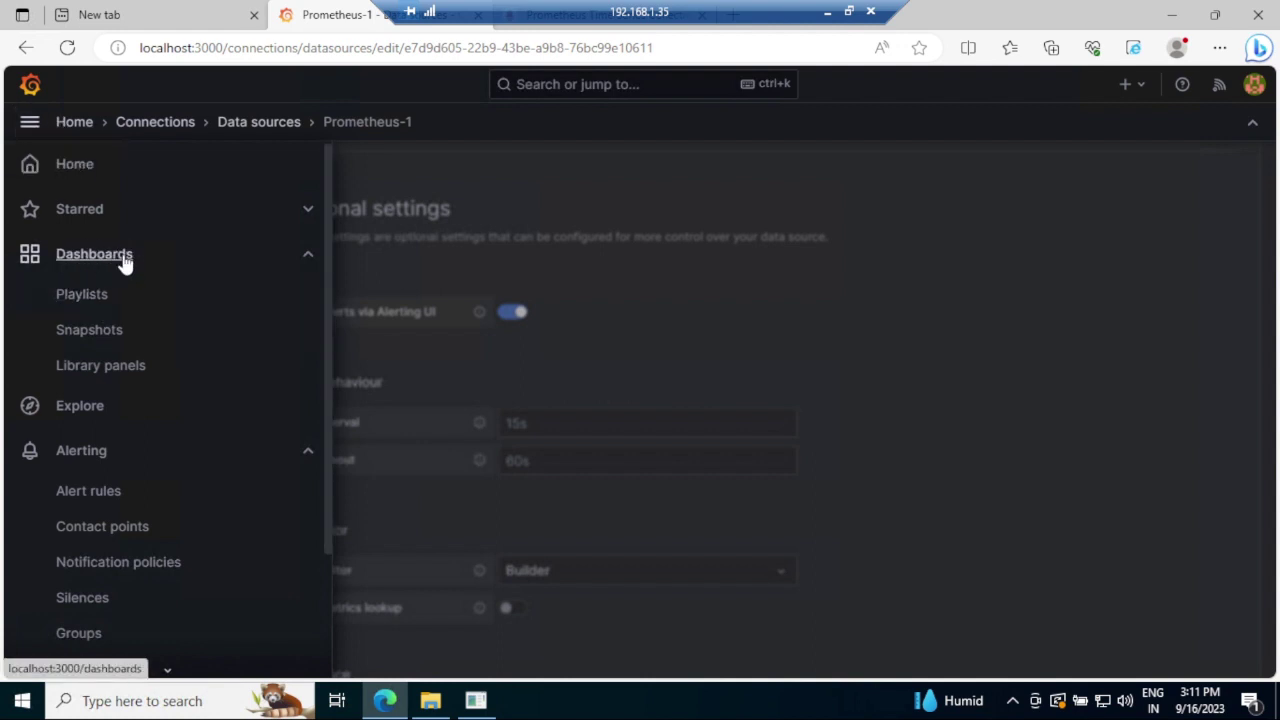
pyautogui.click(157, 262)
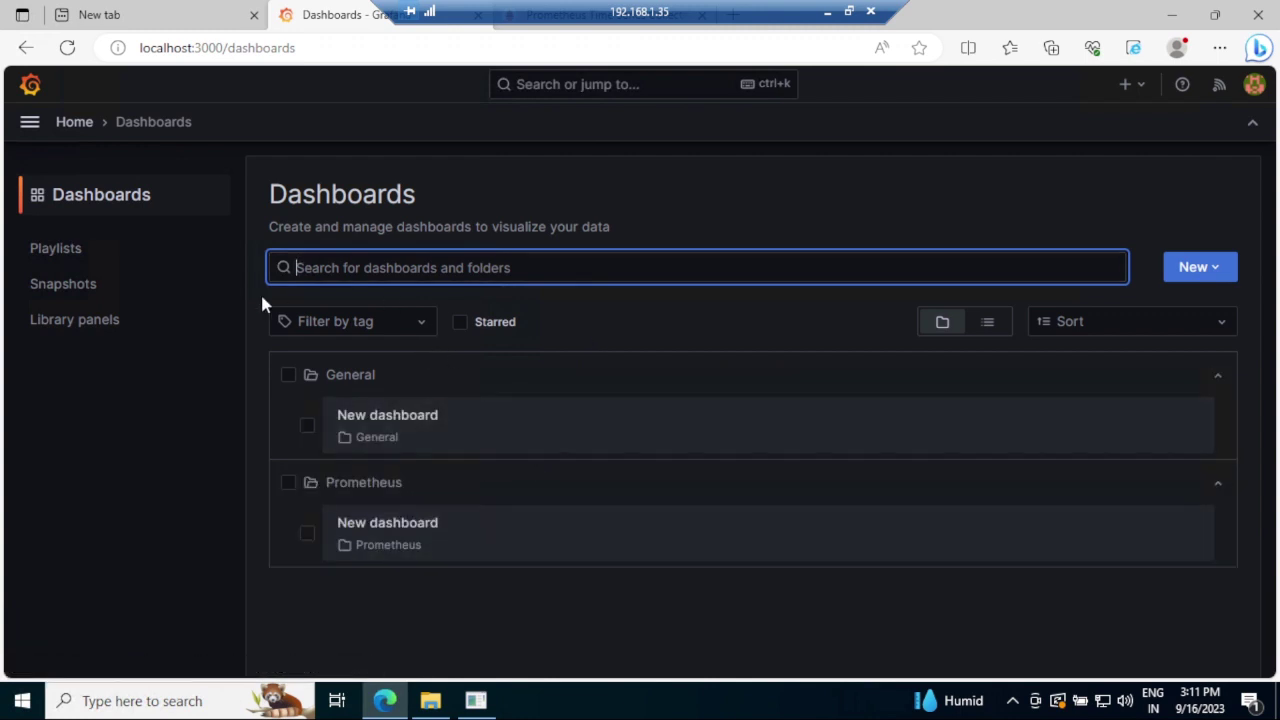
pyautogui.click(1216, 272)
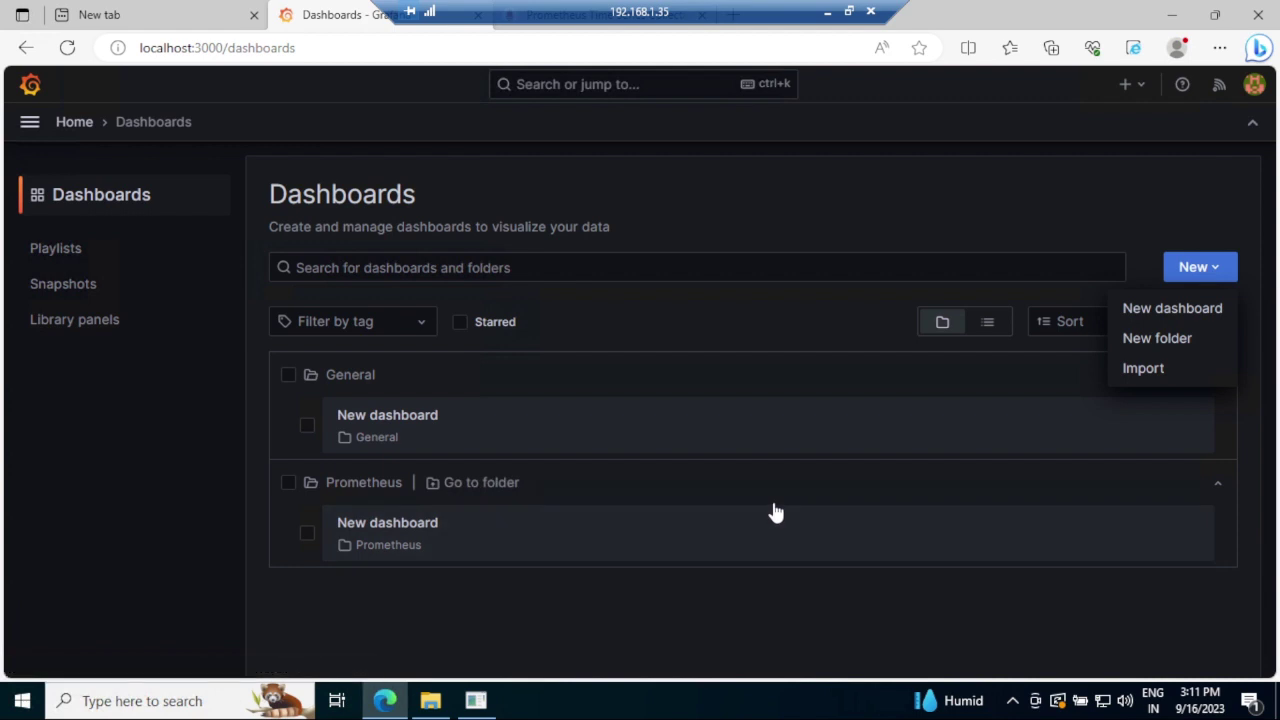
pyautogui.click(1160, 340)
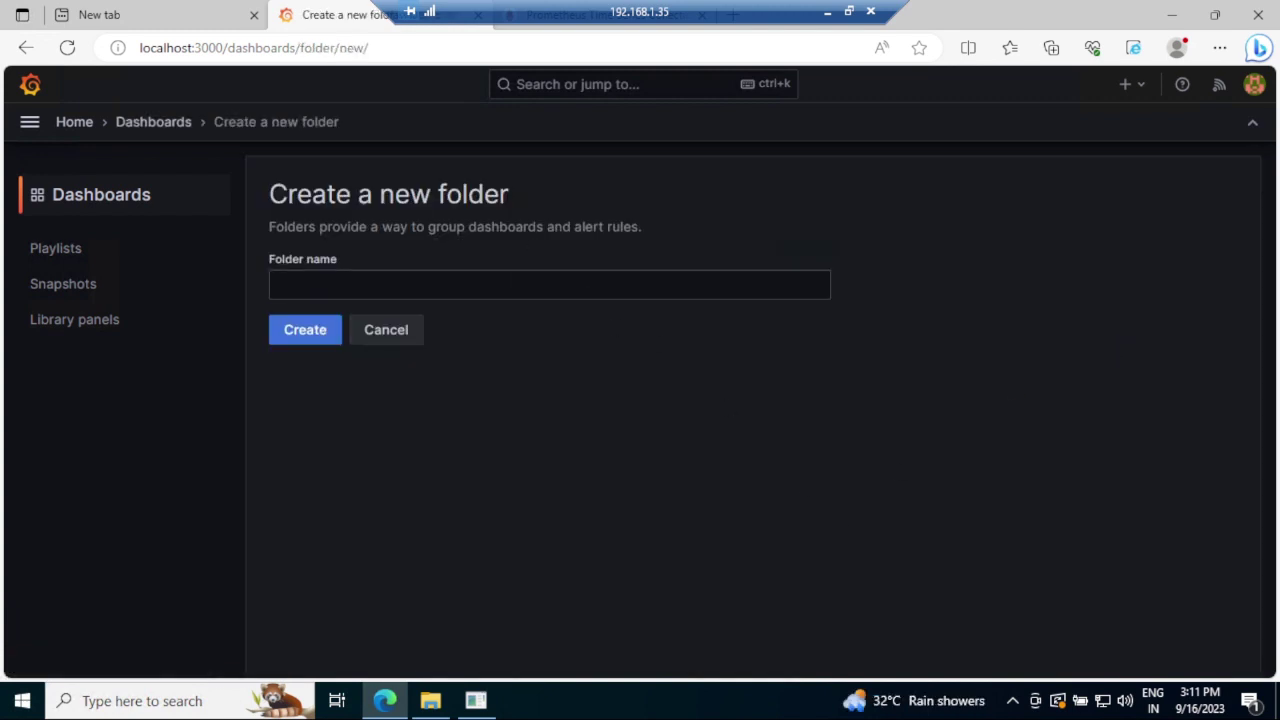
pyautogui.click(525, 285)
pyautogui.write('Demo')
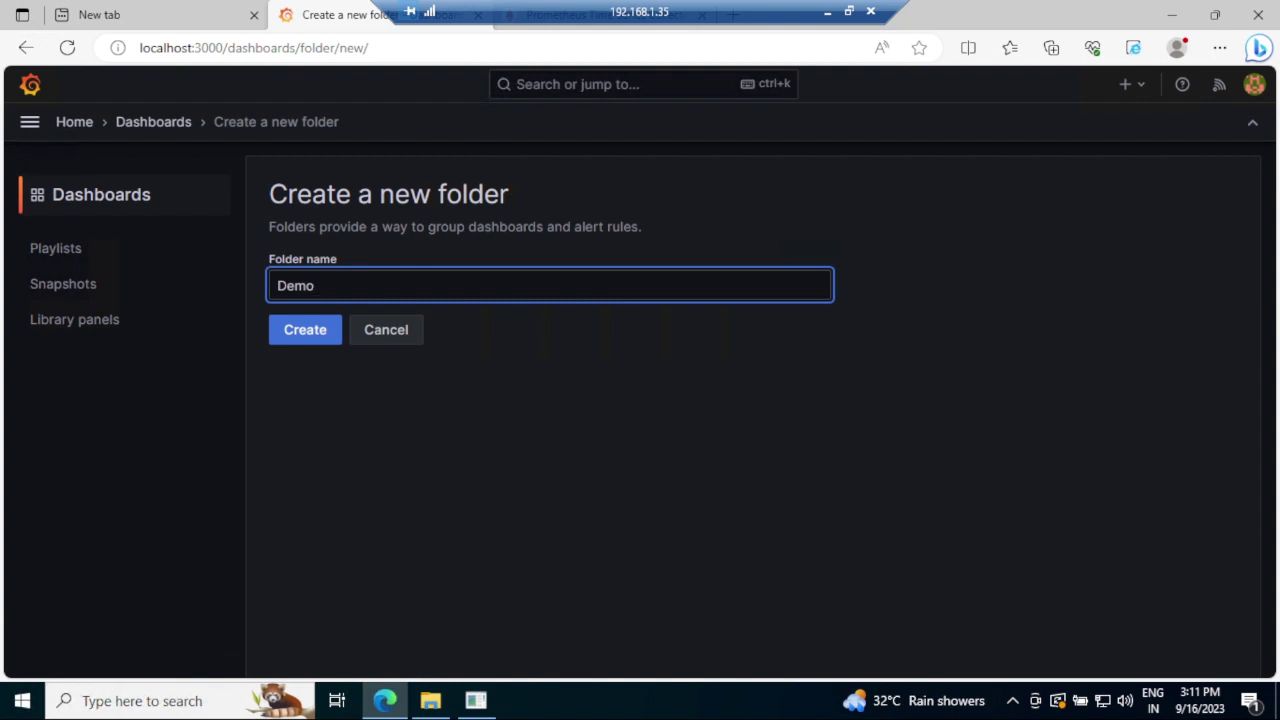
pyautogui.click(320, 334)
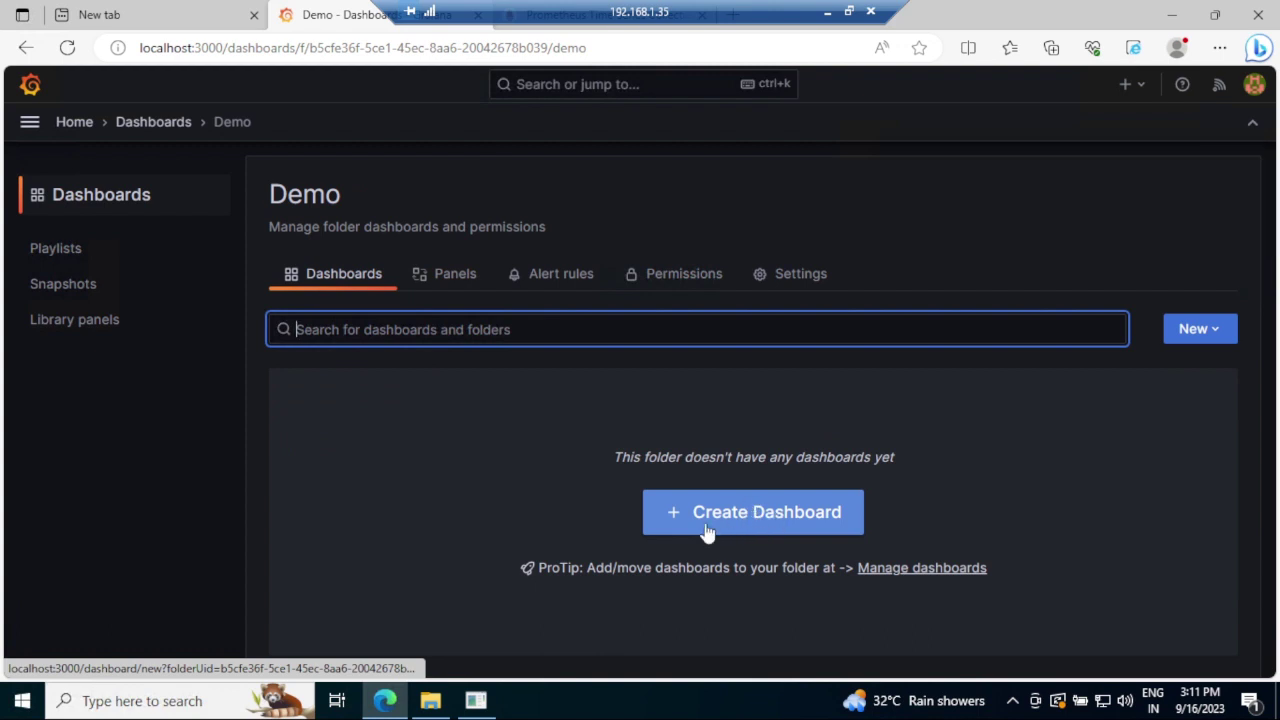
# Create a dashboard in Demo and add a visualization using the Prometheus data source
pyautogui.click(707, 532)
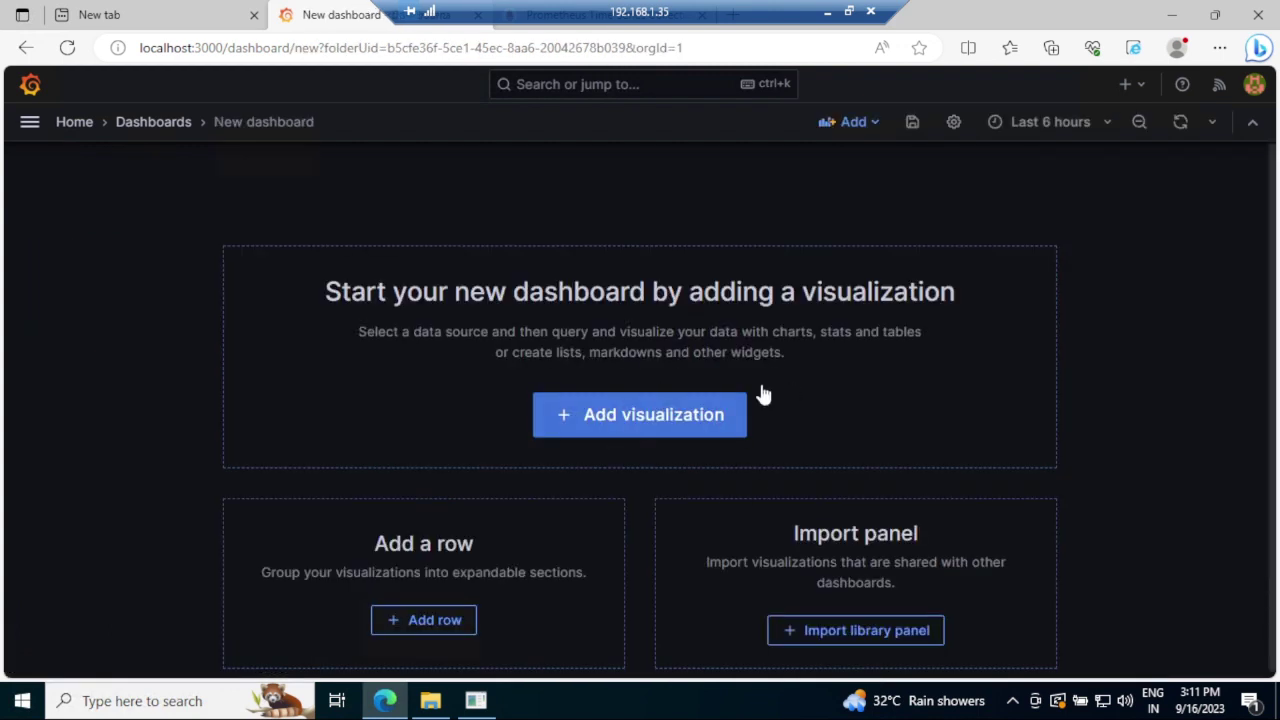
pyautogui.click(619, 424)
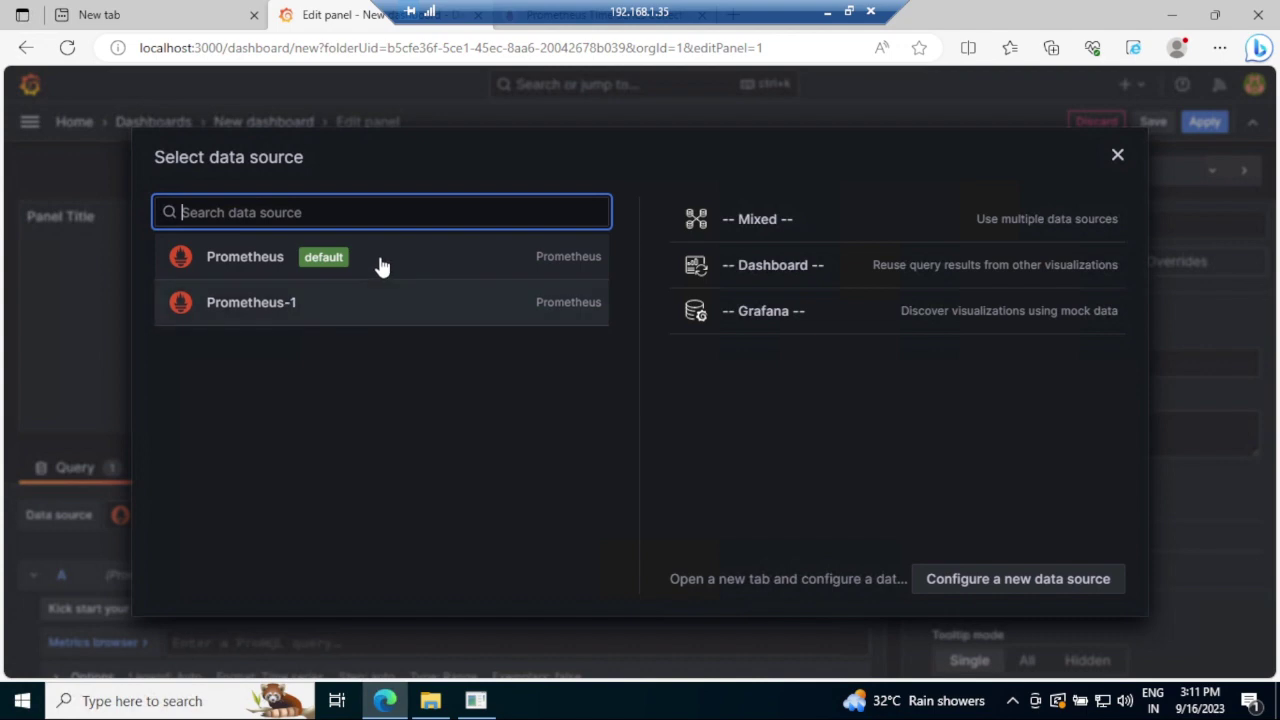
pyautogui.click(380, 263)
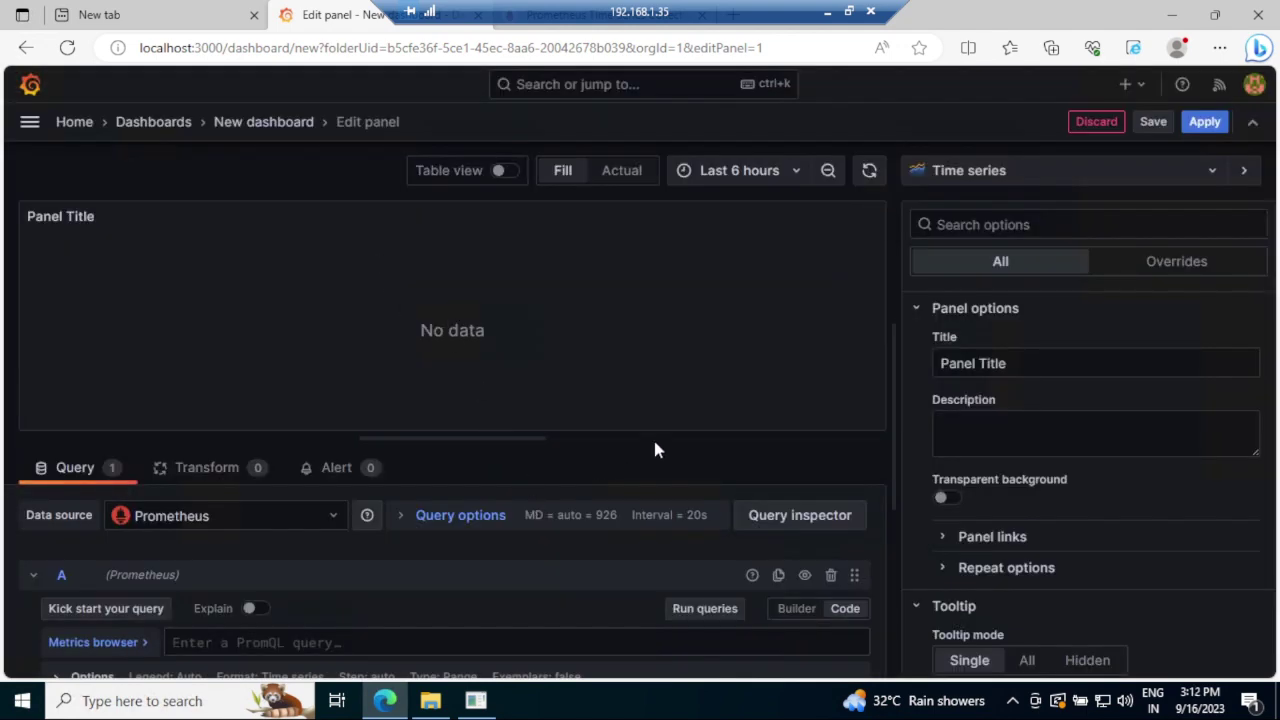
pyautogui.scroll(-1, 542, 549)
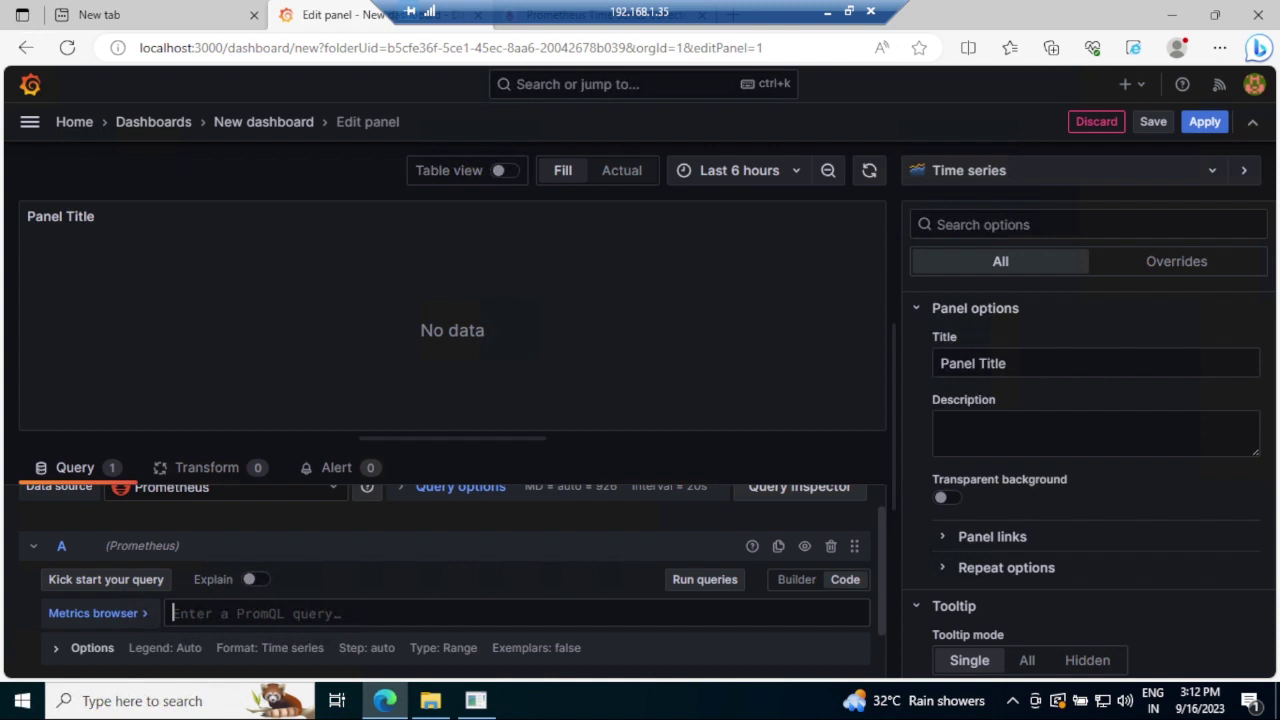
# Query process_virtual_memory_bytes in the panel and run it to plot the metric
pyautogui.write('memory')
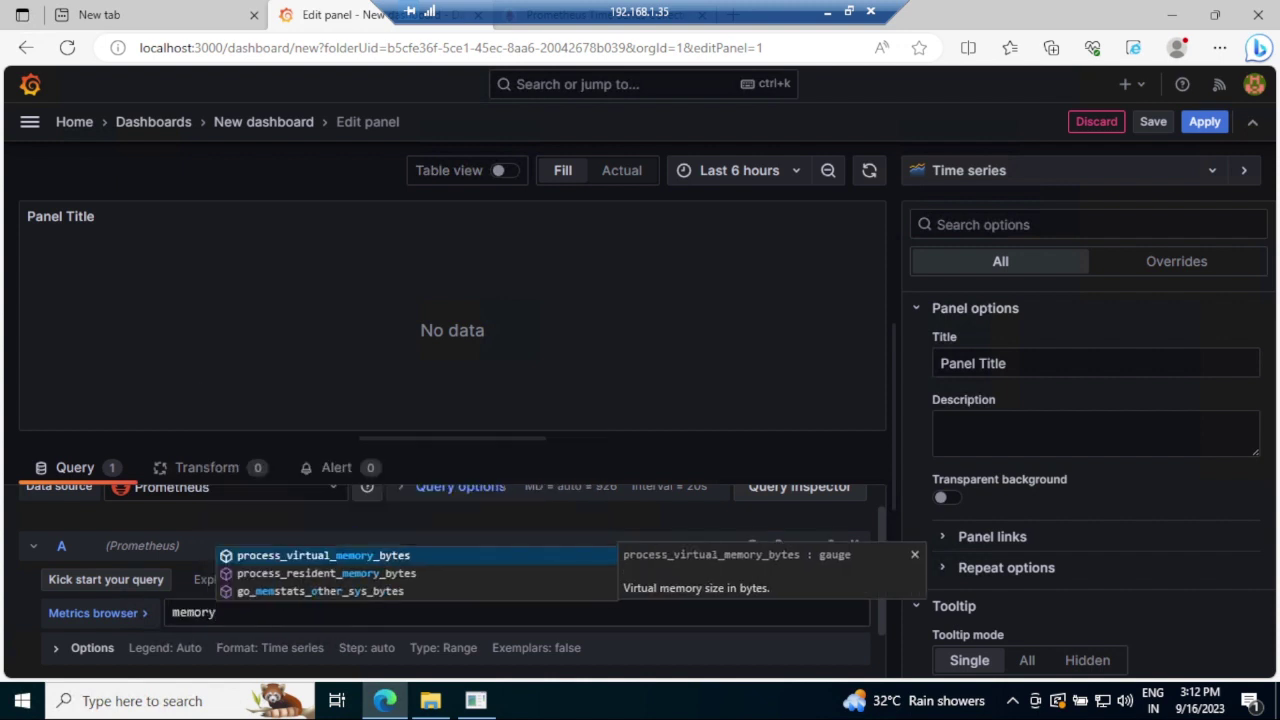
pyautogui.press('Return')
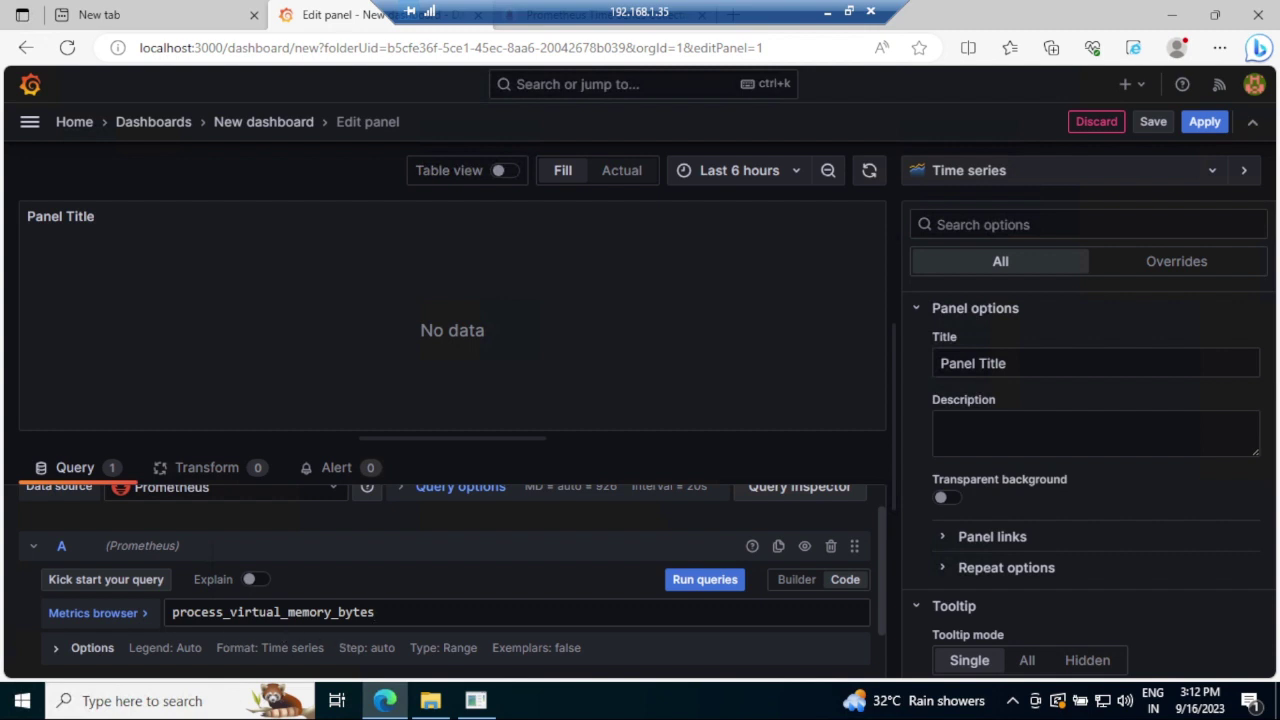
pyautogui.click(706, 582)
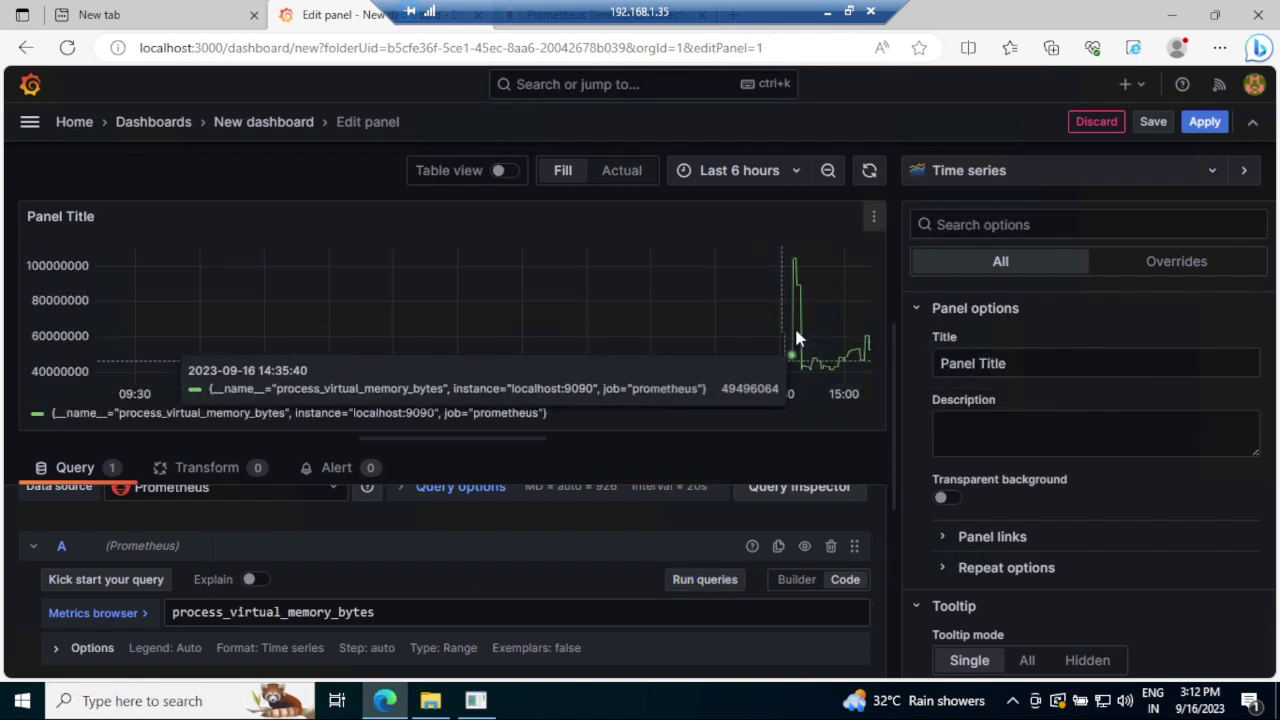
pyautogui.moveTo(797, 272)
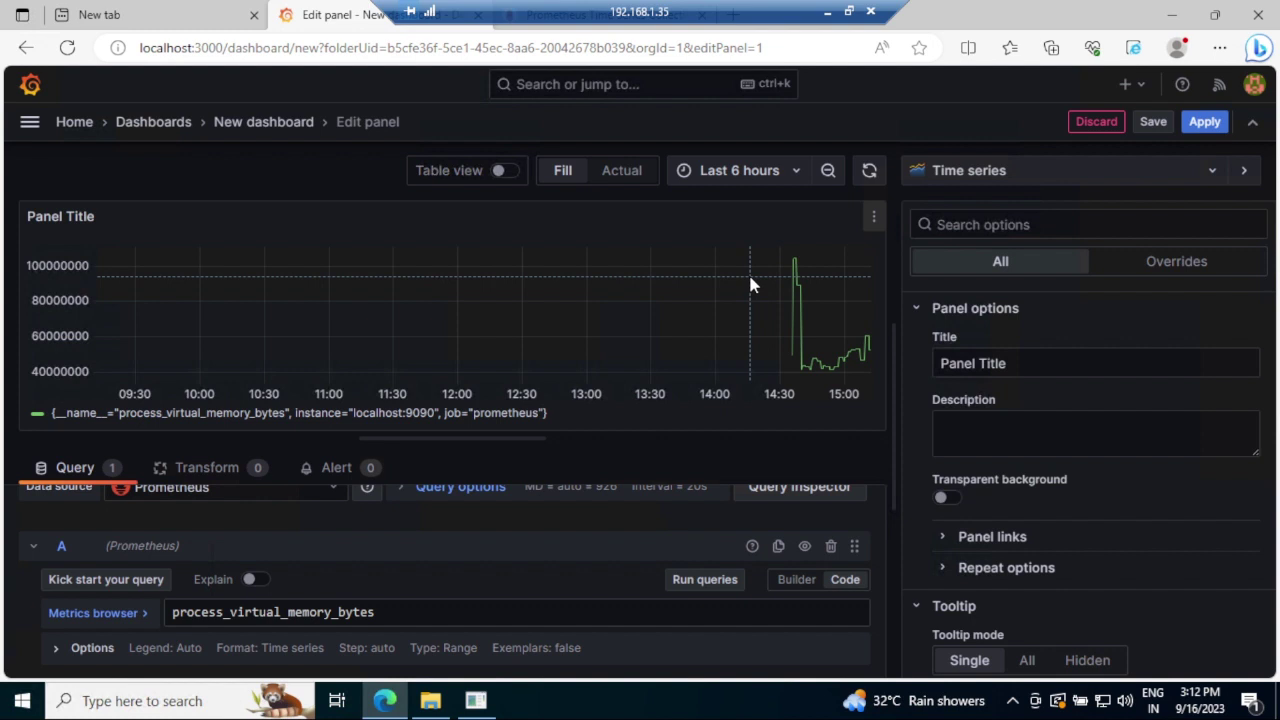
# Show the memory panel's thresholds as dashed lines
pyautogui.scroll(-3, 1000, 540)
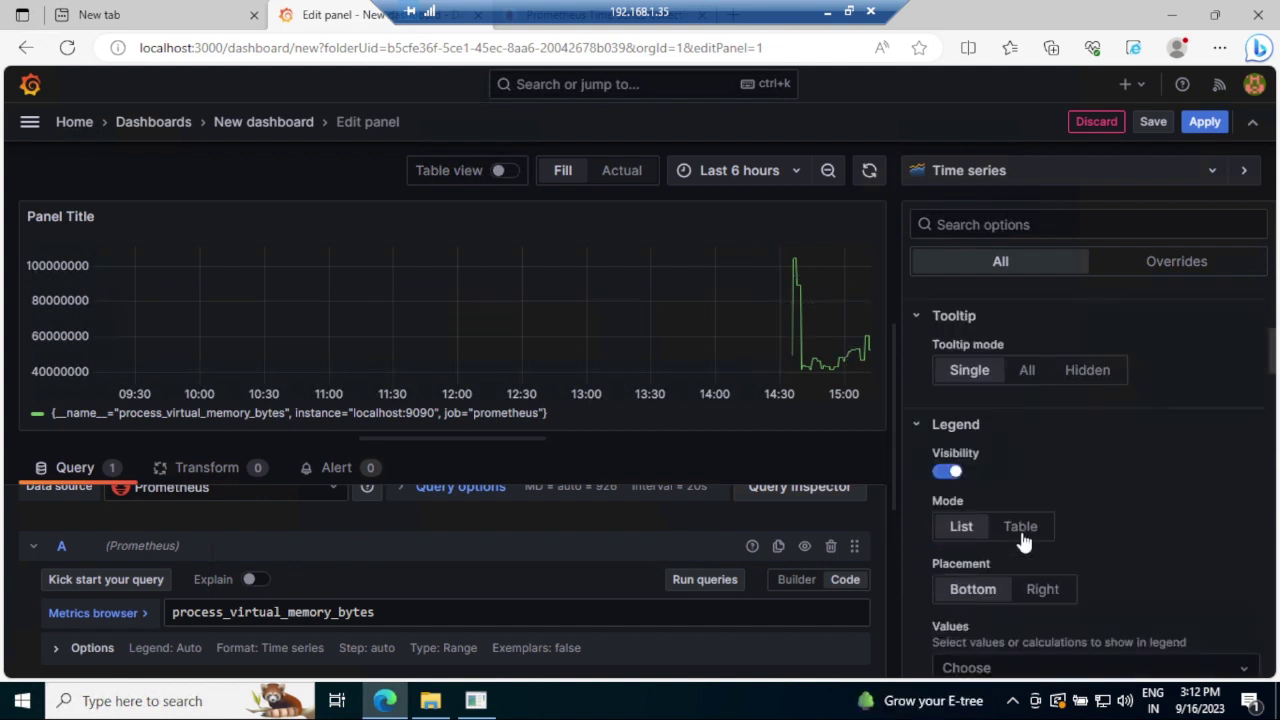
pyautogui.scroll(-3, 1022, 540)
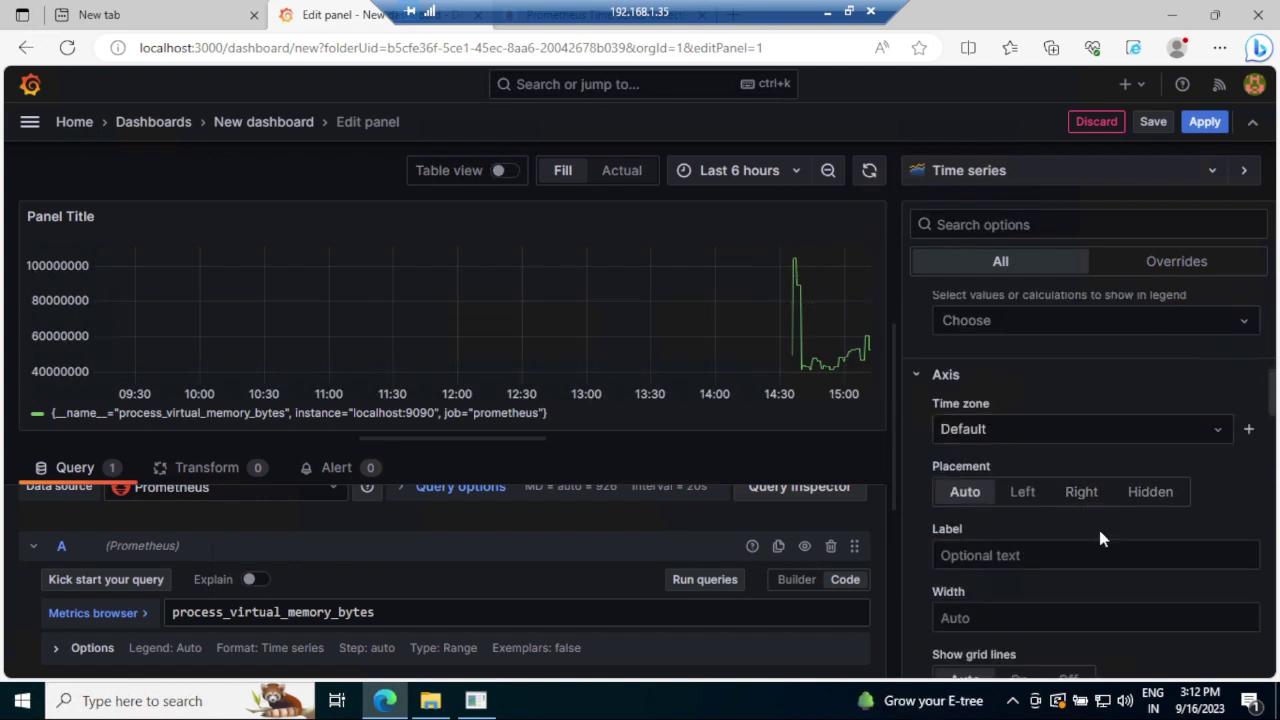
pyautogui.scroll(-10, 1100, 538)
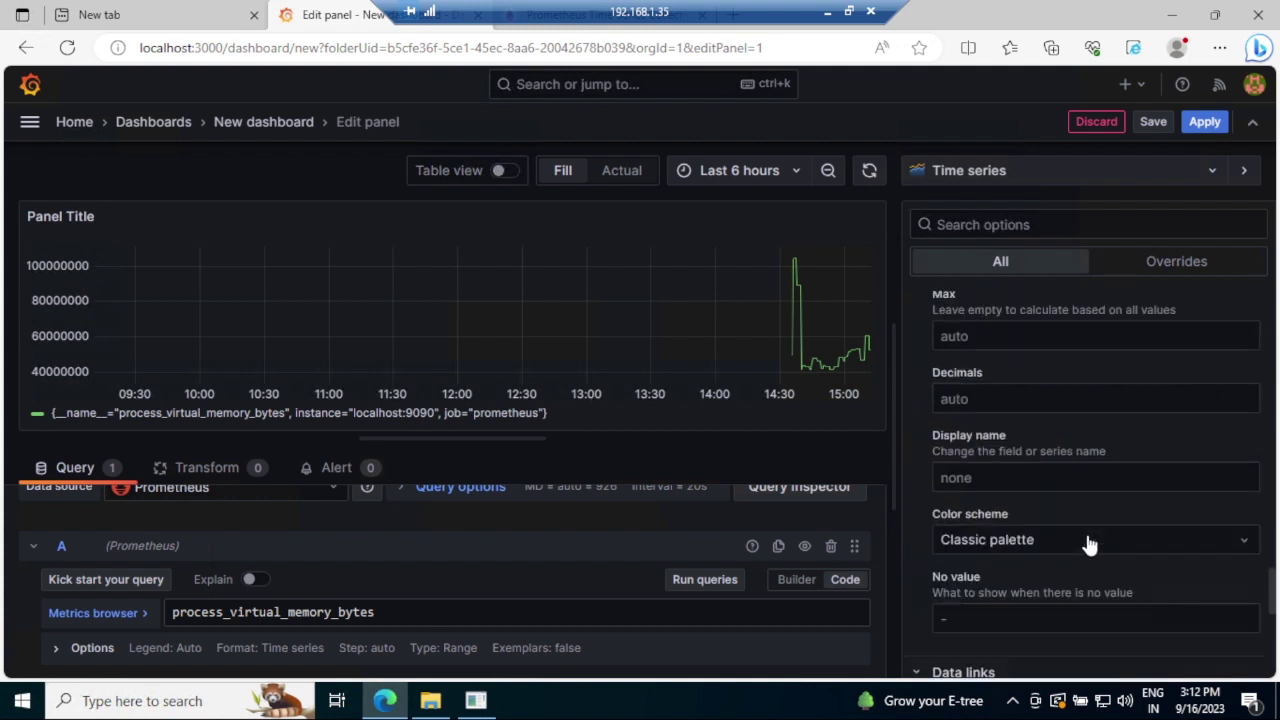
pyautogui.scroll(-8, 1088, 543)
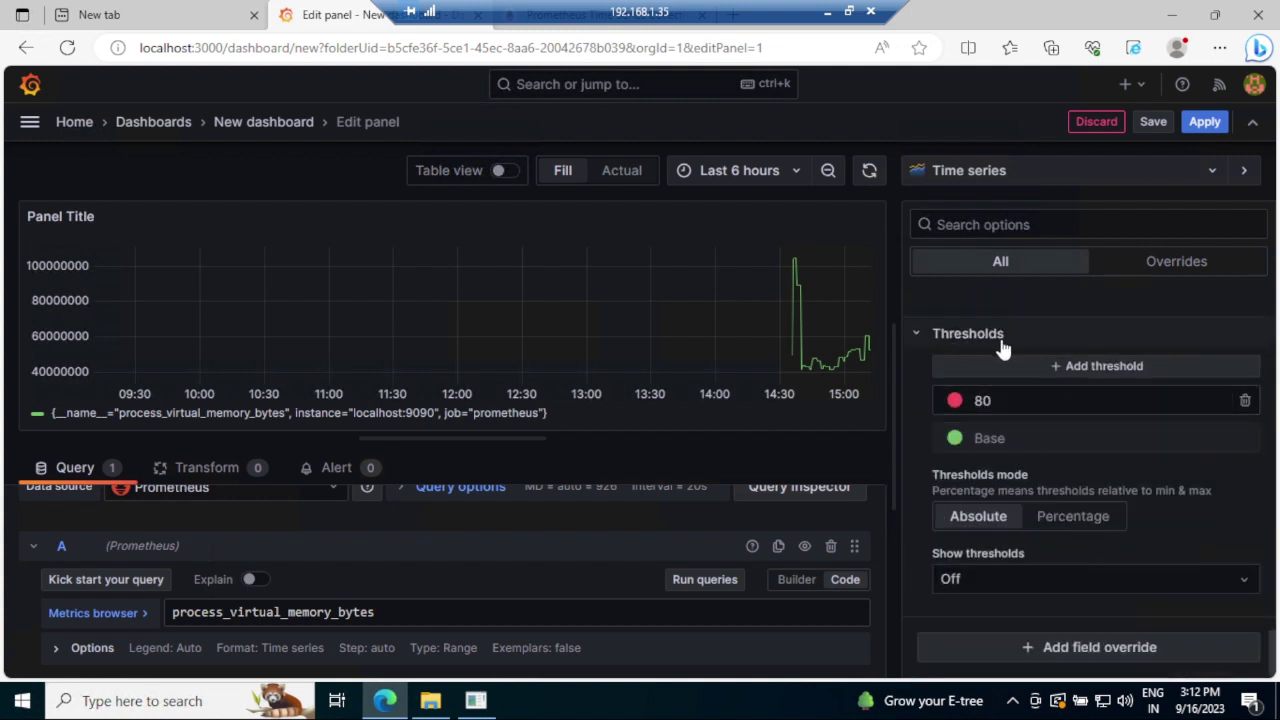
pyautogui.click(968, 398)
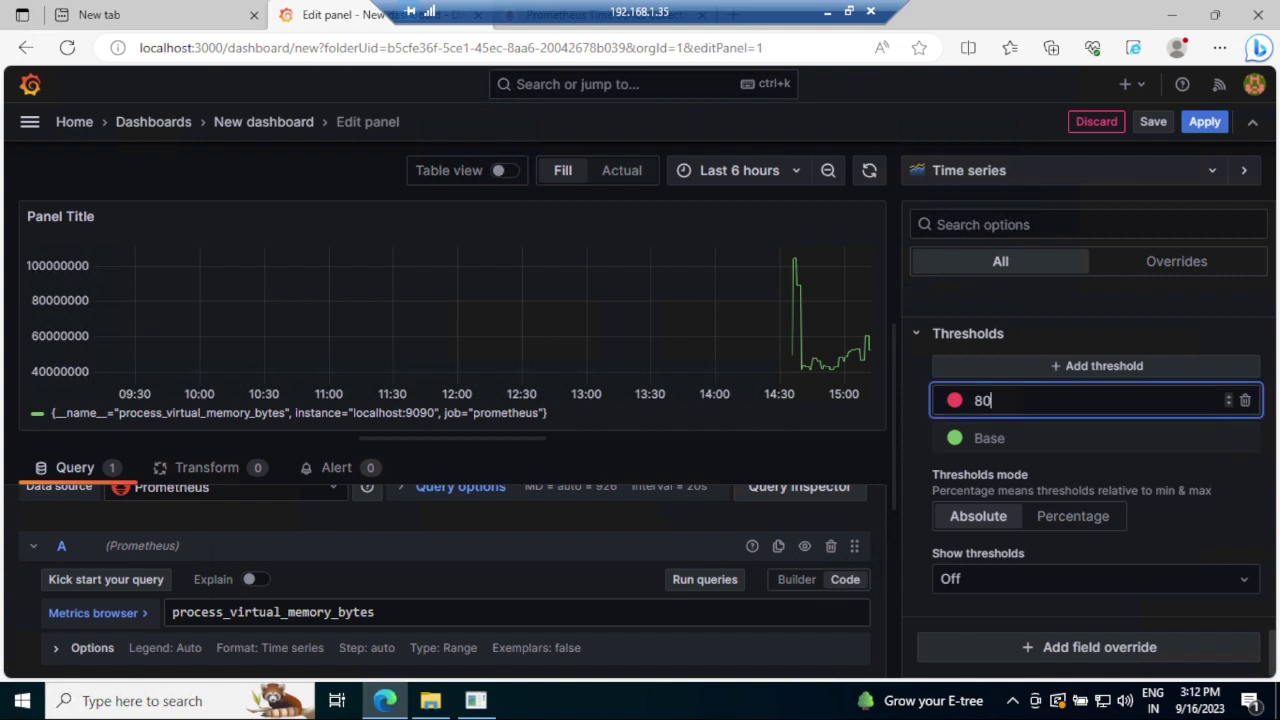
pyautogui.click(1037, 584)
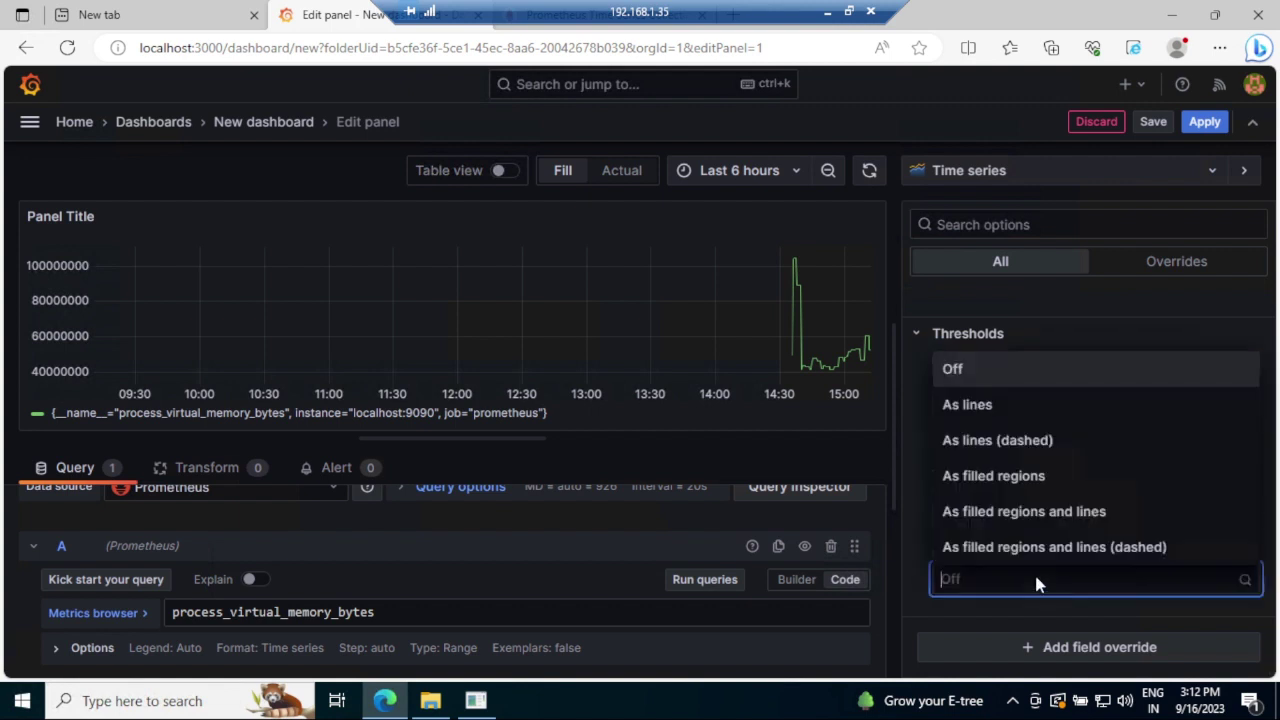
pyautogui.click(997, 440)
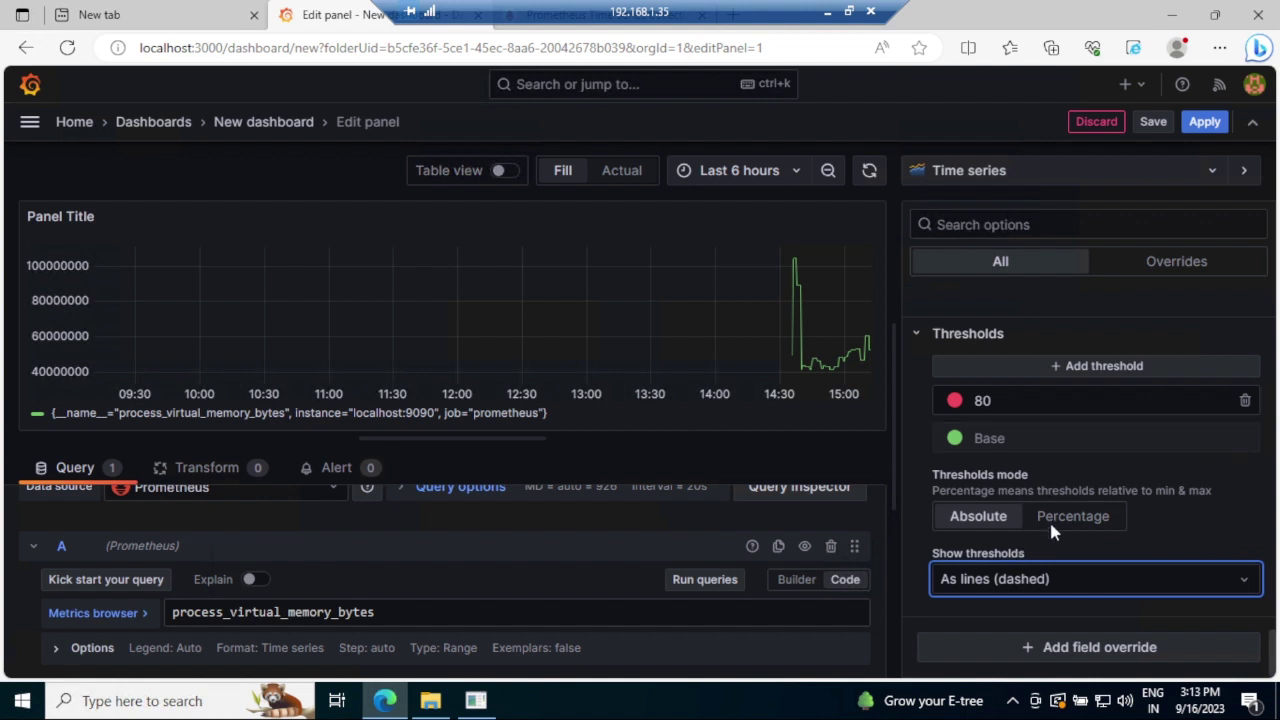
# Switch the 80 threshold to Percentage mode and apply the panel to the dashboard
pyautogui.click(1050, 520)
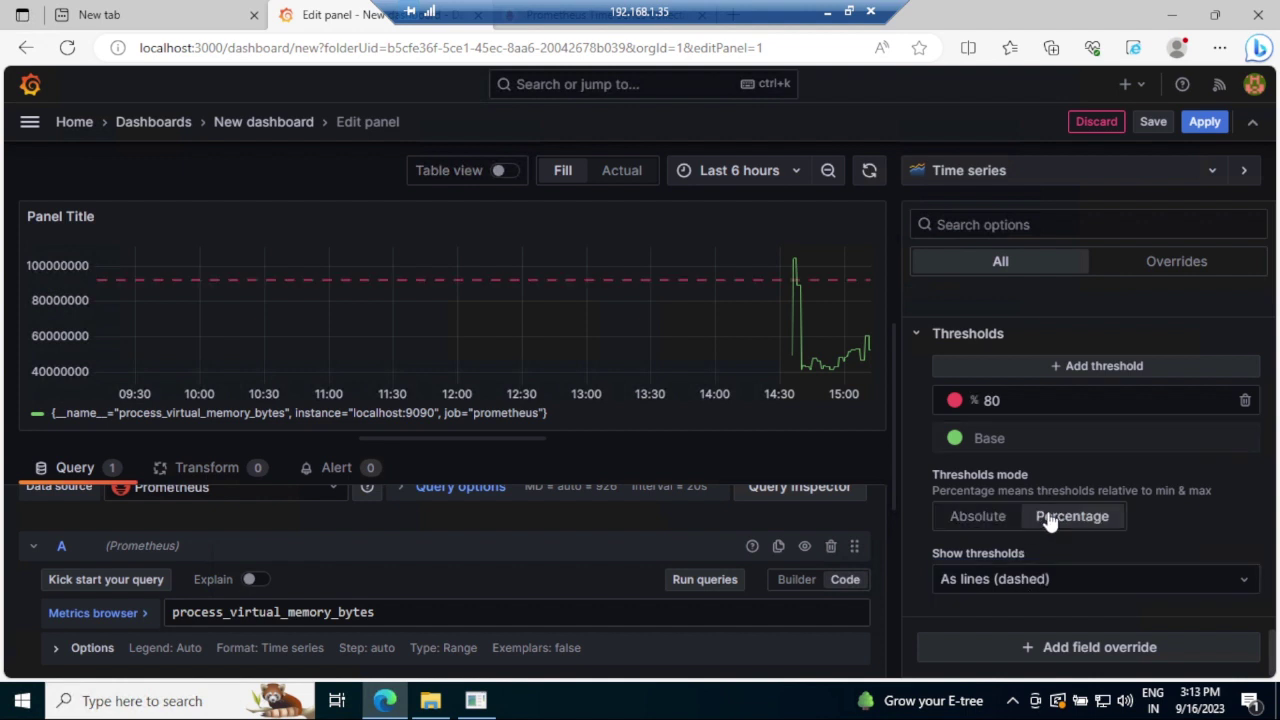
pyautogui.click(987, 517)
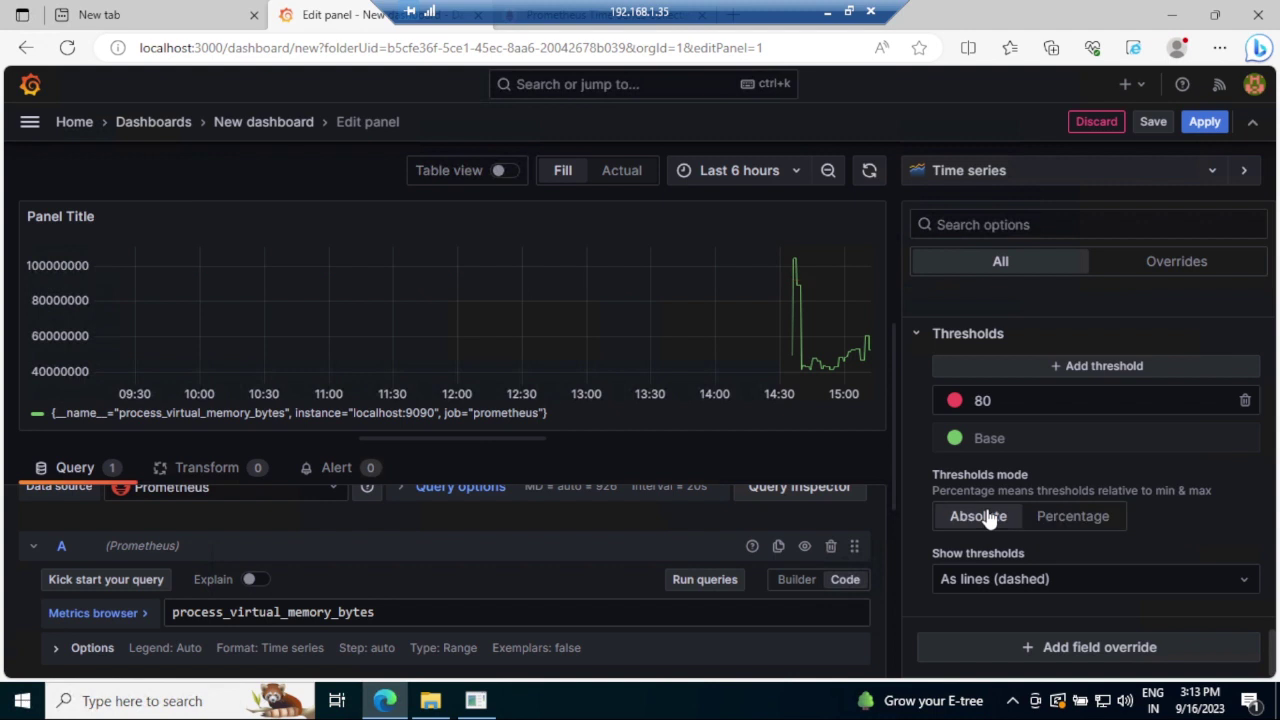
pyautogui.click(1092, 516)
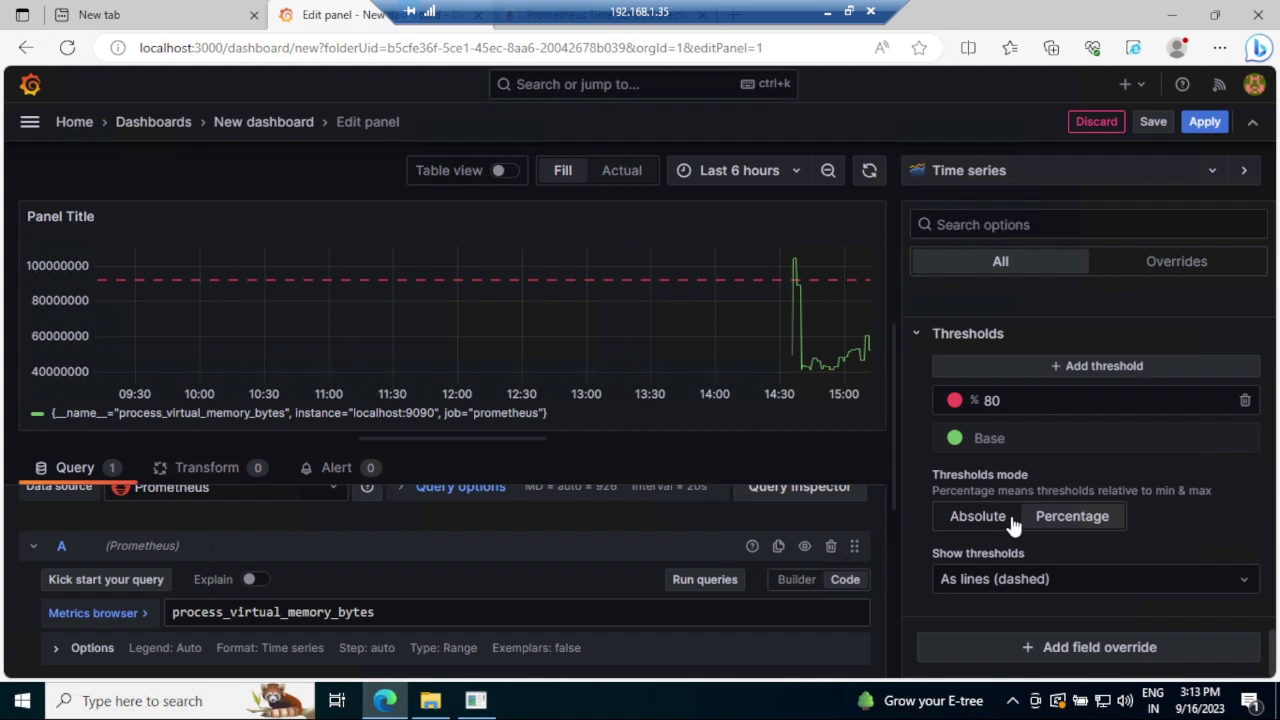
pyautogui.click(1192, 124)
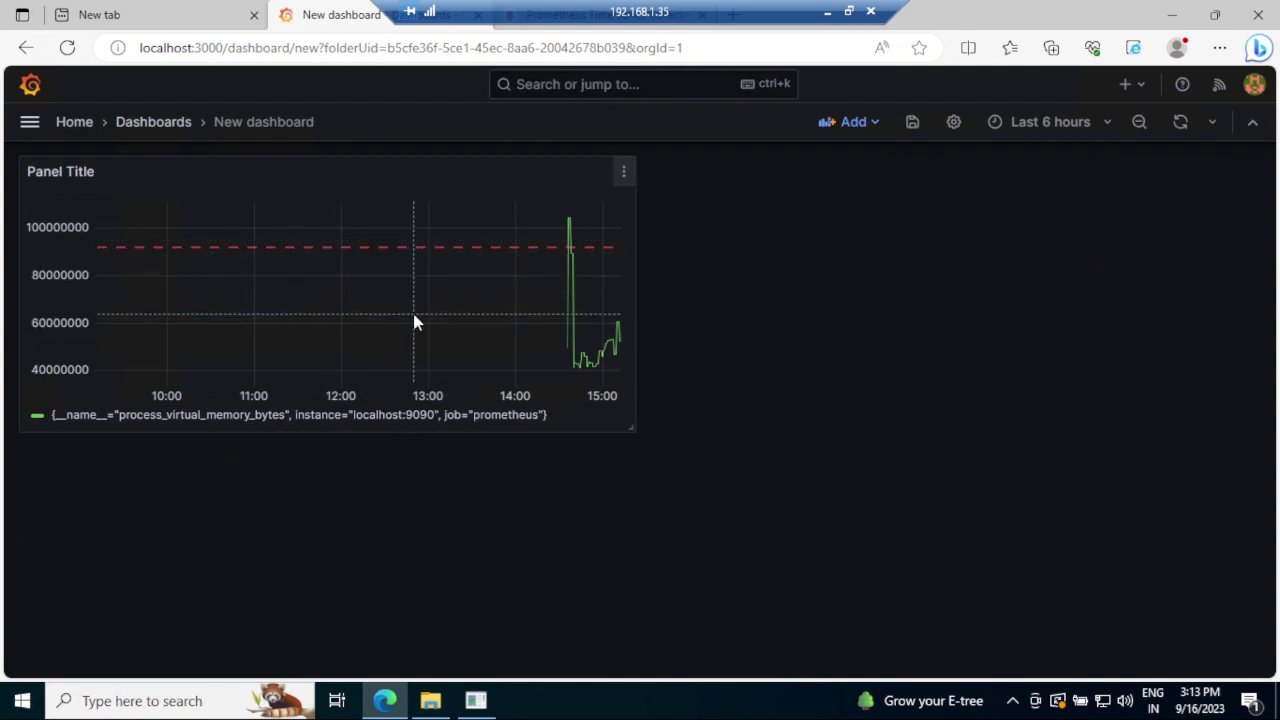
# Add a second visualization panel from the dashboard's Add menu
pyautogui.moveTo(614, 364)
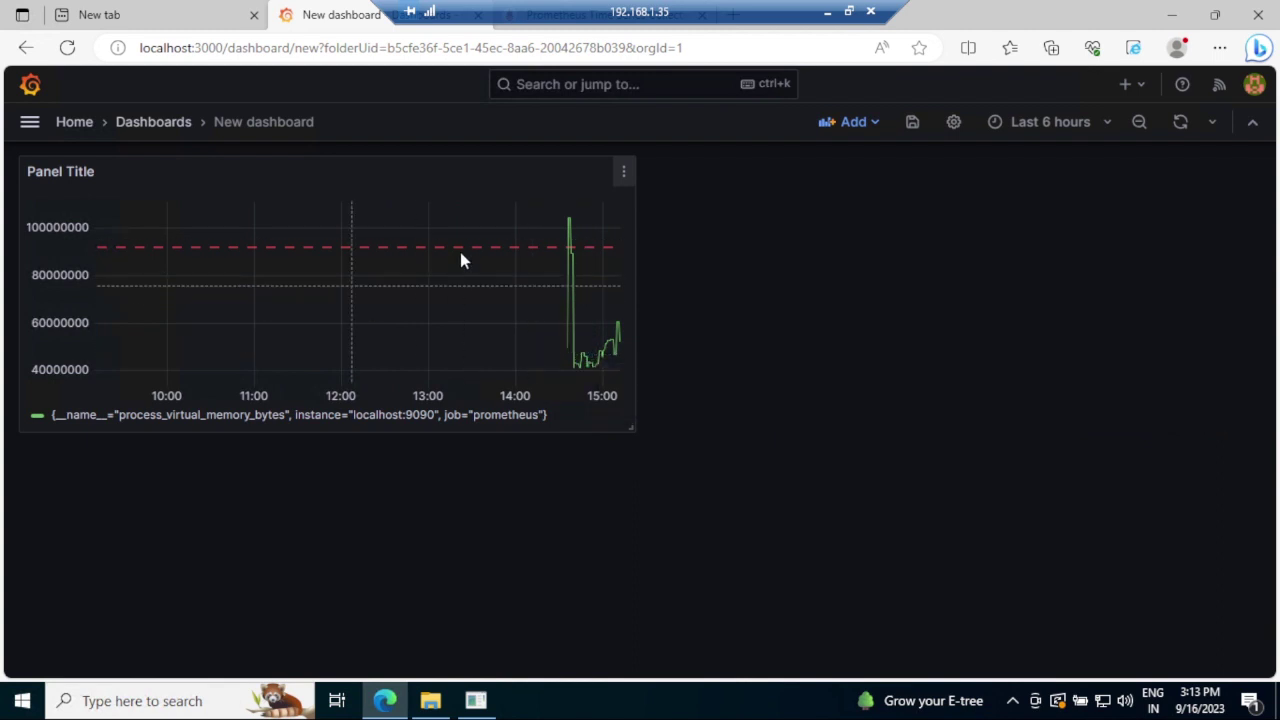
pyautogui.click(850, 124)
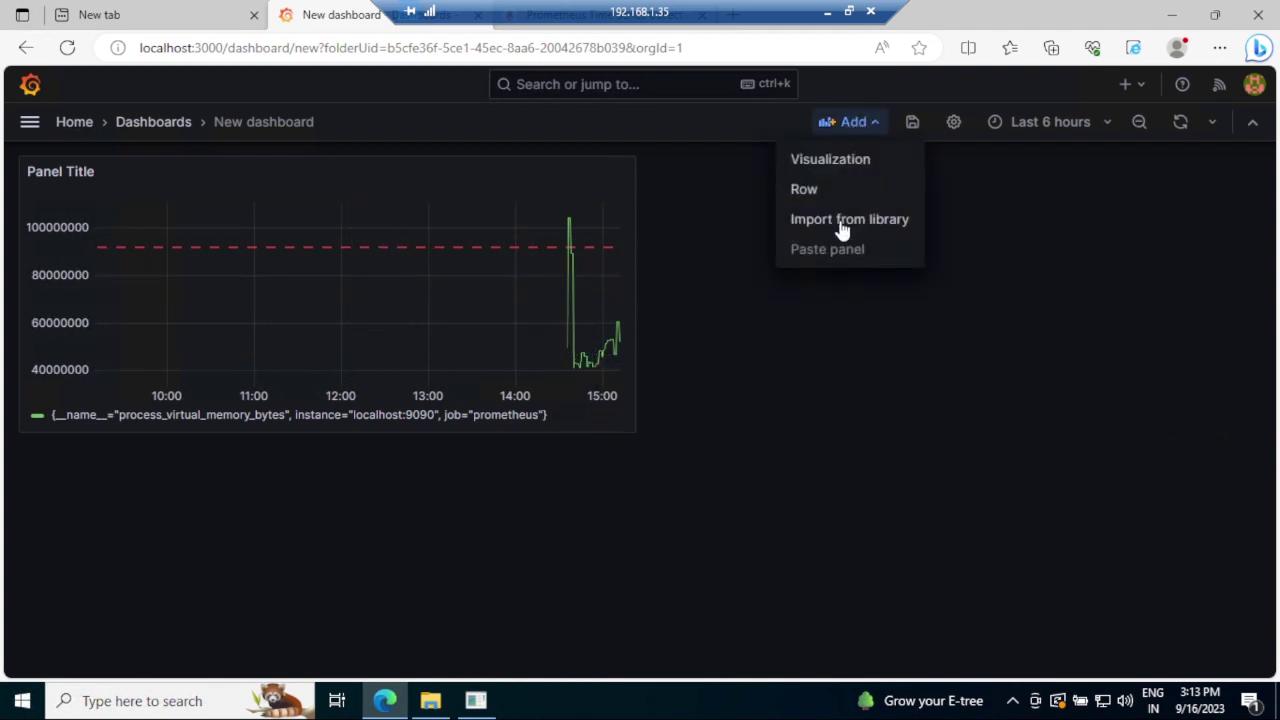
pyautogui.click(830, 162)
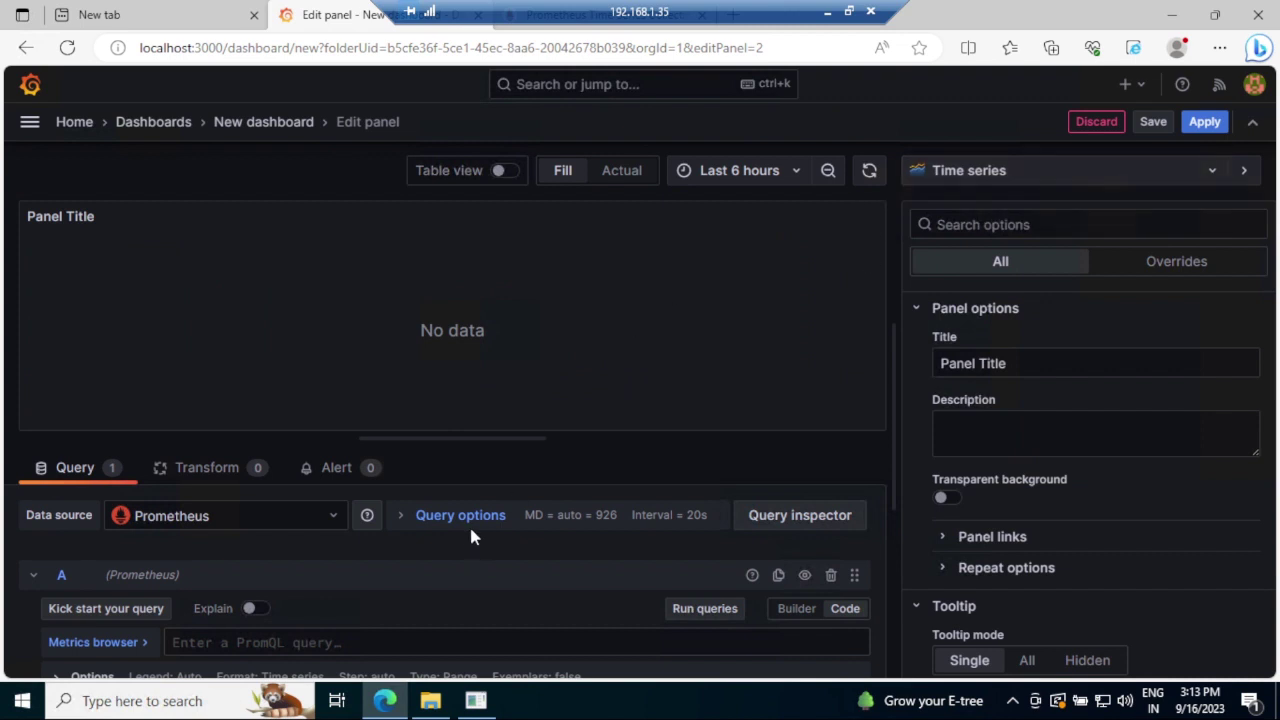
# Set the new panel's query to process_cpu_seconds_total
pyautogui.scroll(-2, 405, 568)
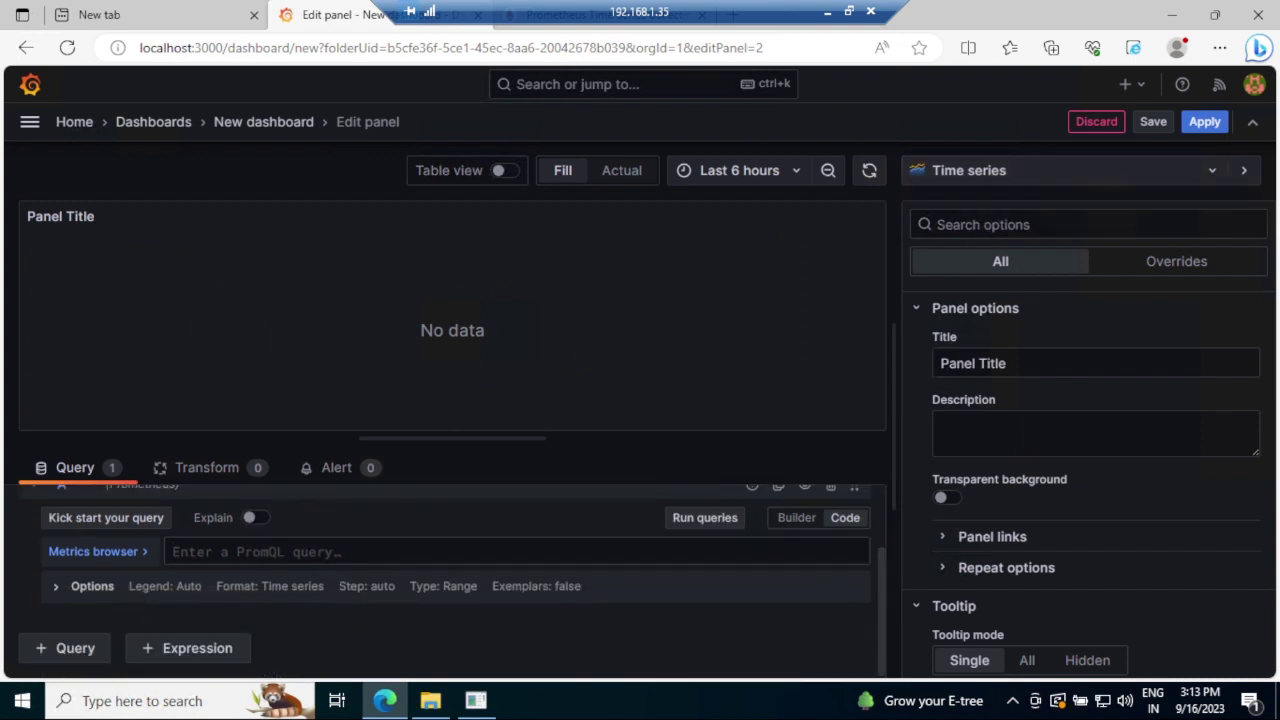
pyautogui.write('cpu')
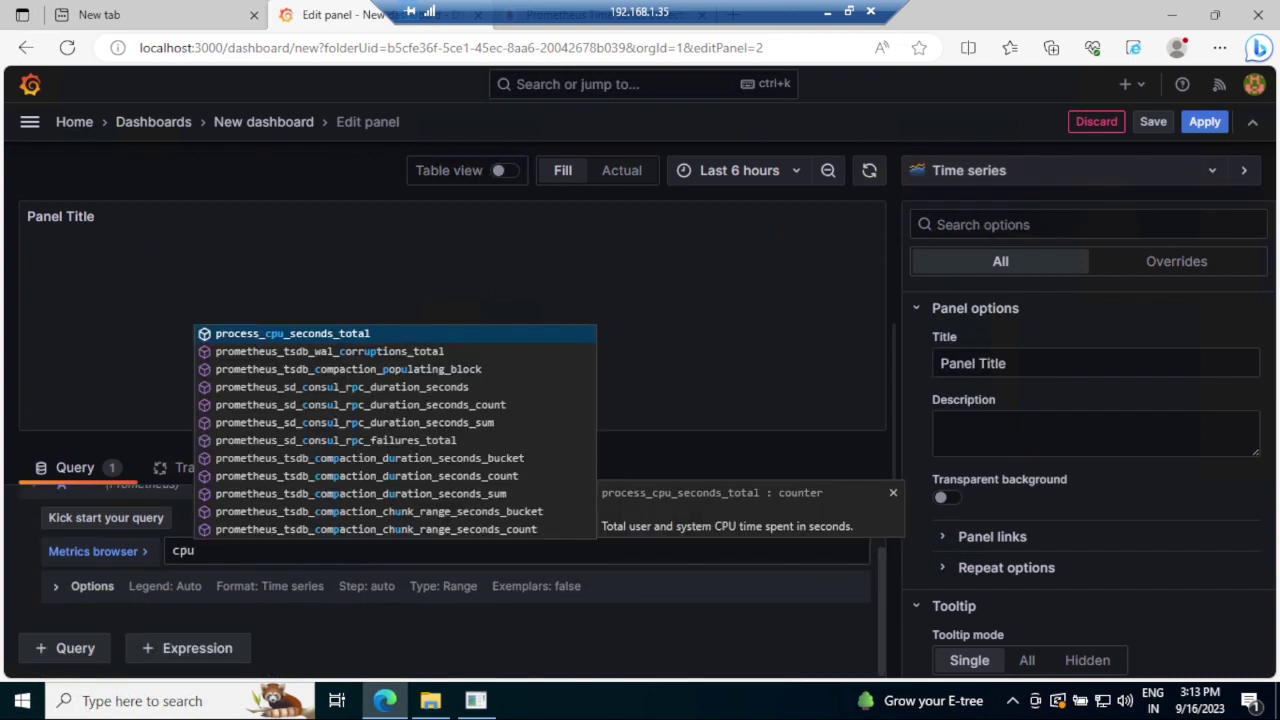
pyautogui.press('Return')
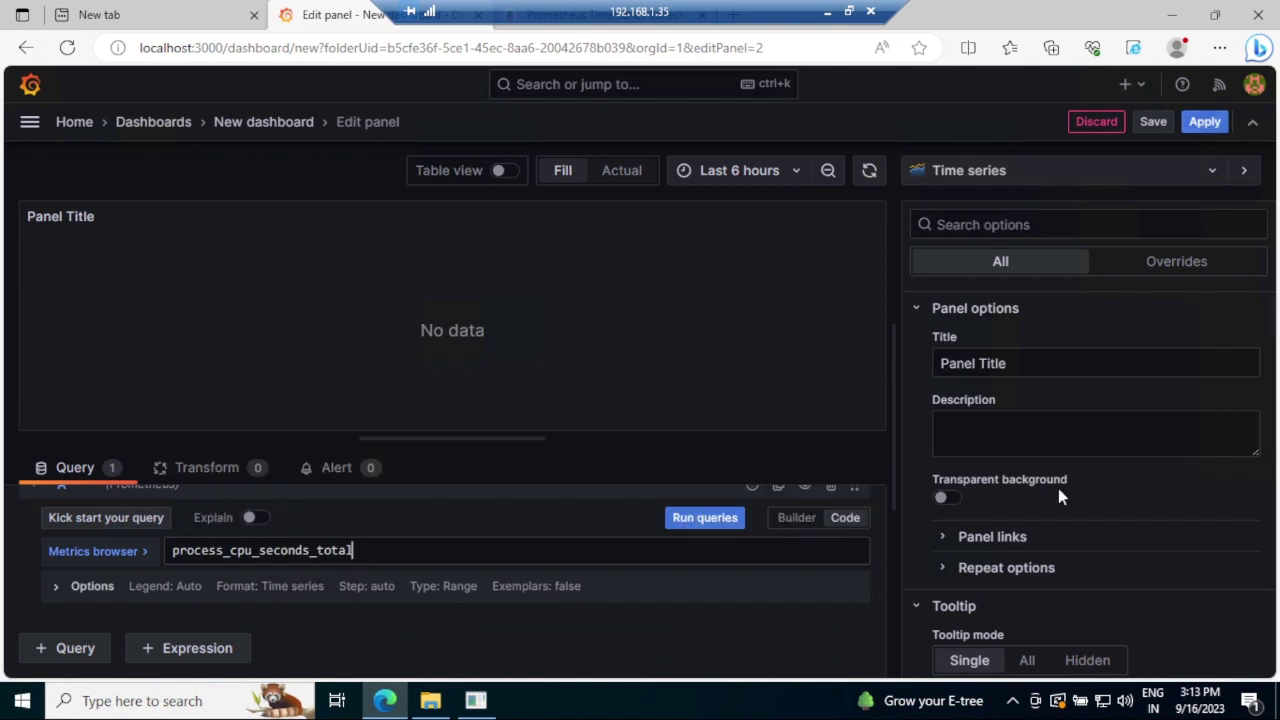
# Make the 80 threshold a percentage shown as dashed lines, and apply the CPU panel
pyautogui.scroll(-15, 1058, 488)
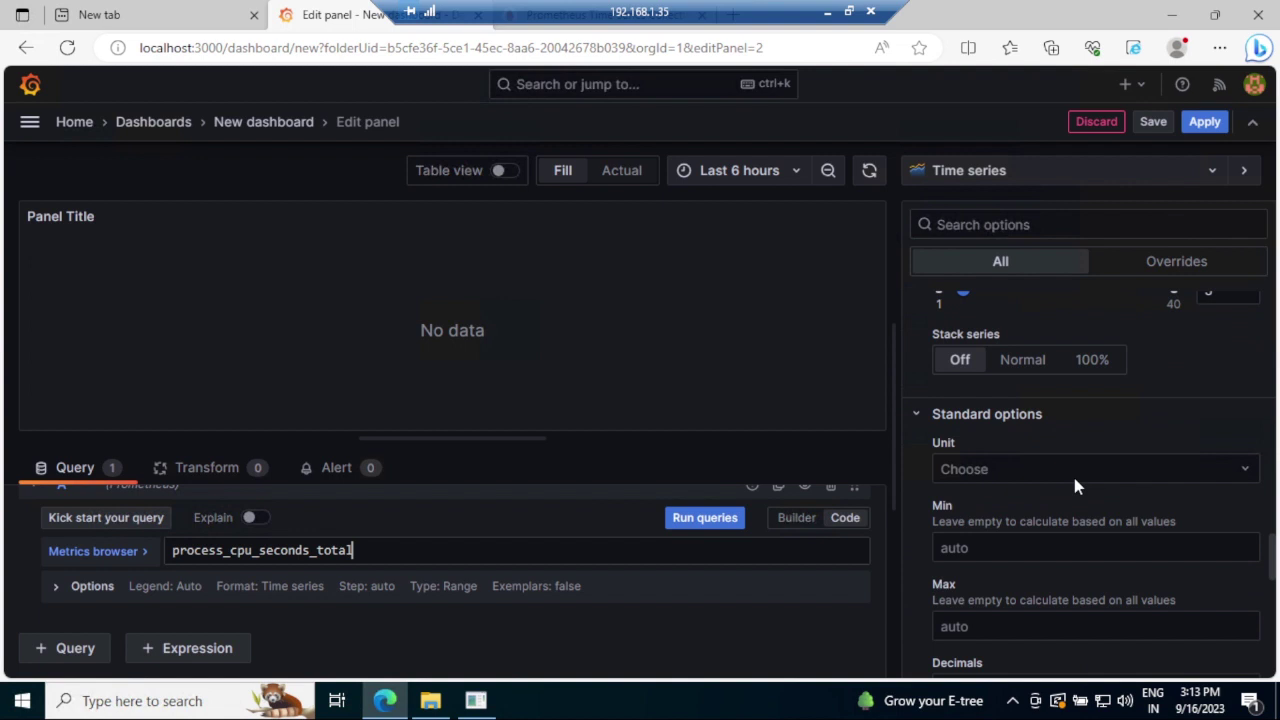
pyautogui.scroll(-10, 1072, 480)
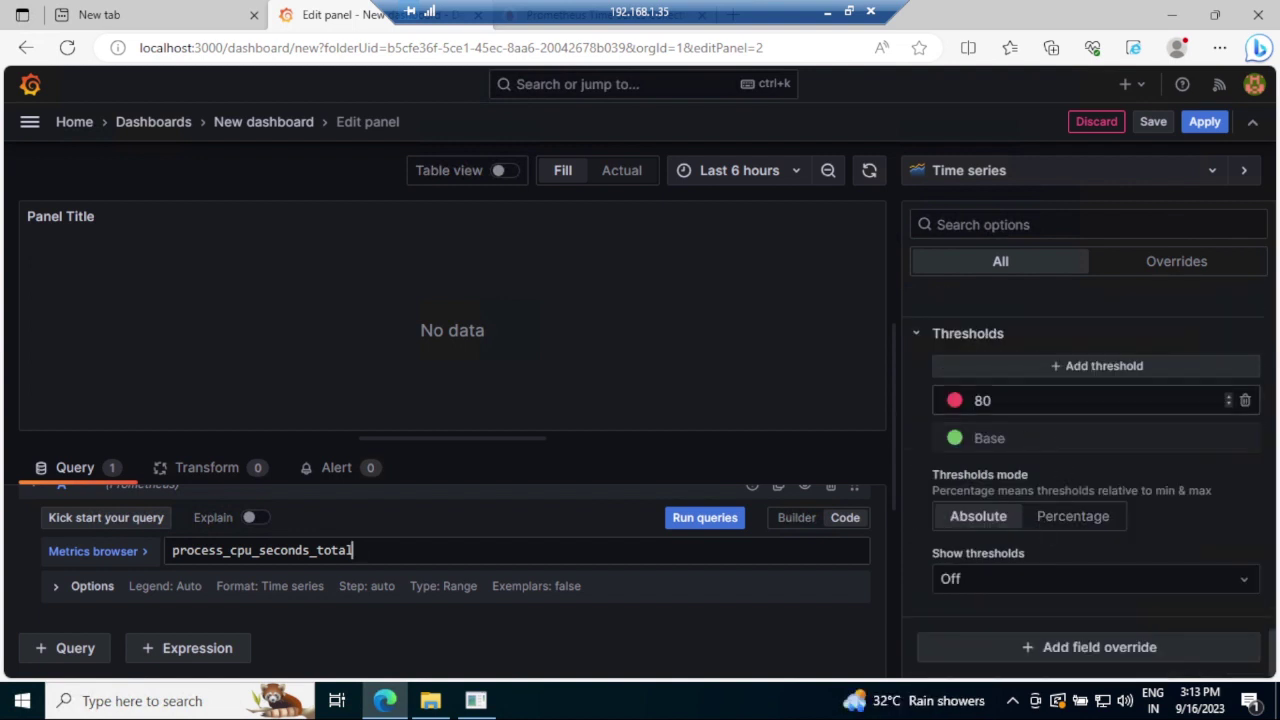
pyautogui.click(1082, 516)
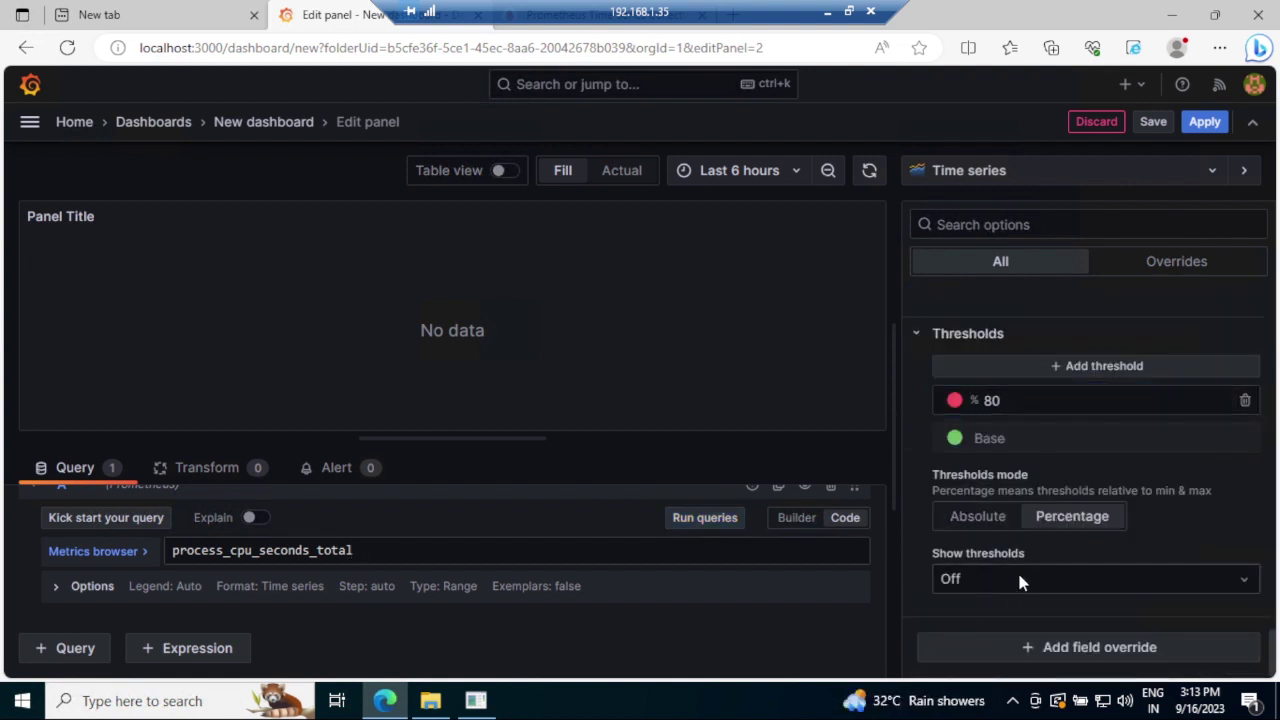
pyautogui.click(1020, 580)
pyautogui.click(1004, 448)
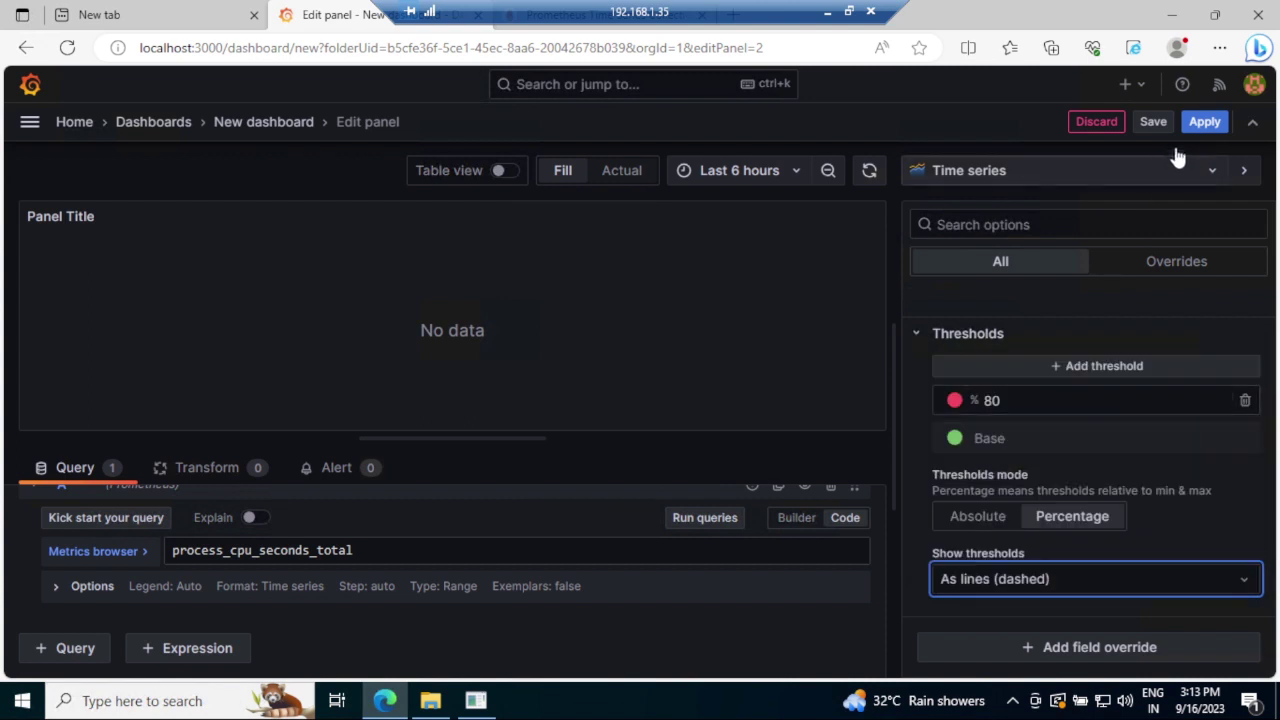
pyautogui.click(1204, 121)
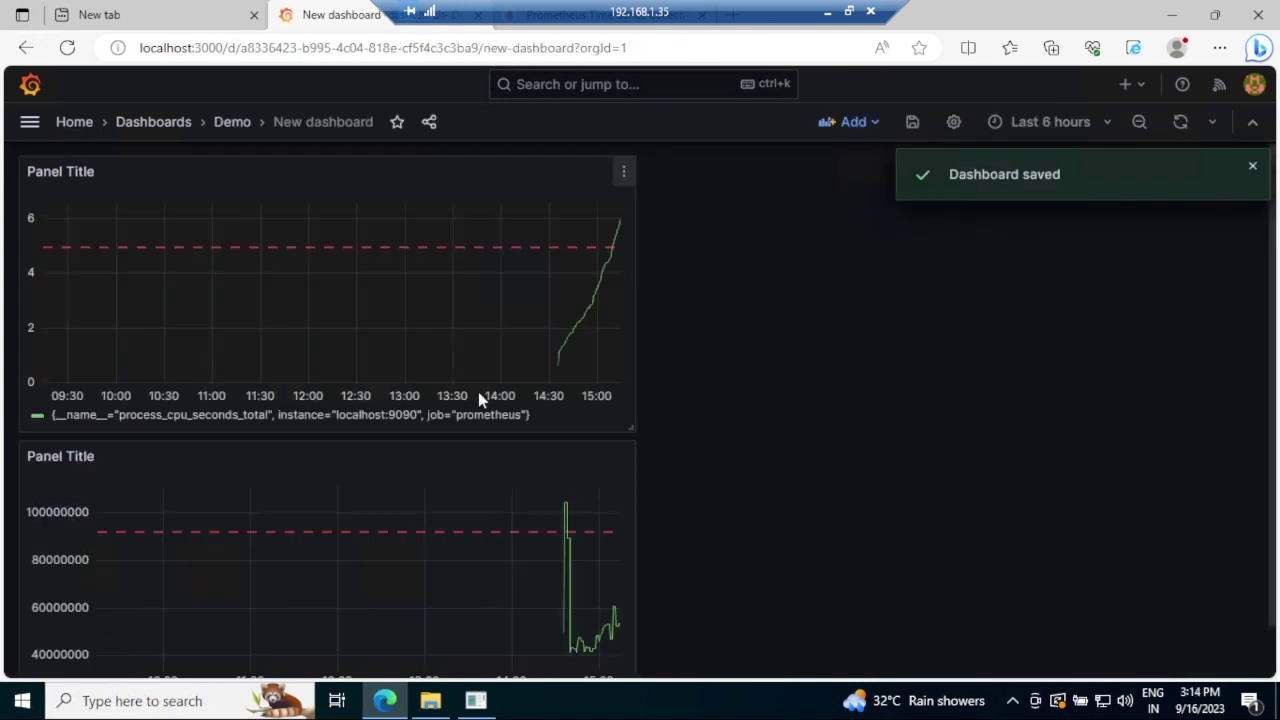